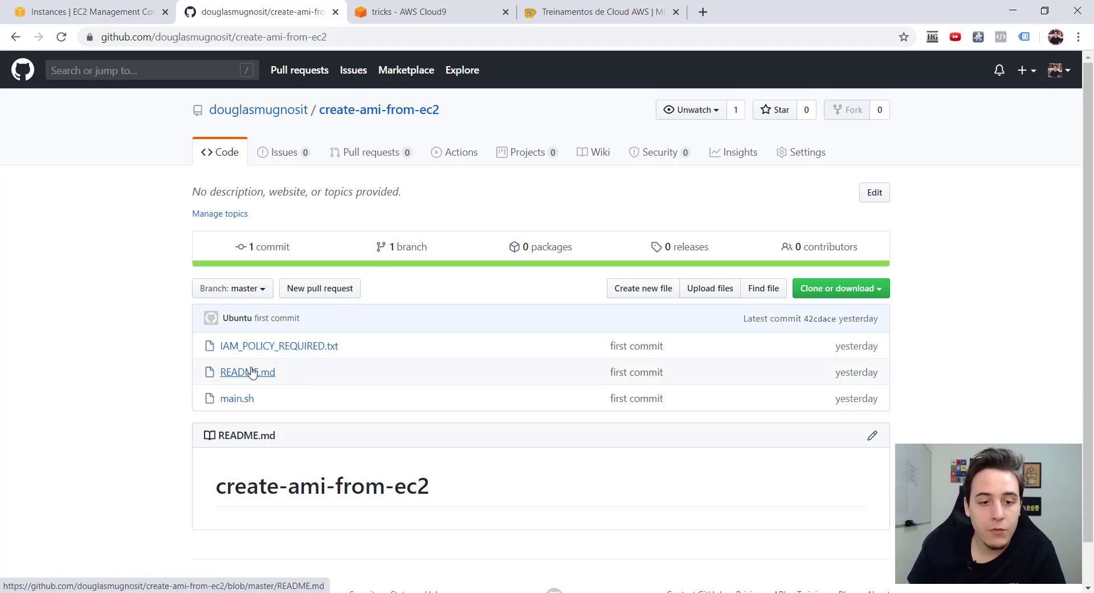
Open the repository's main.sh from GitHub in a new tab and switch to the Cloud9 workspace.
{"action": "middle_click", "coordinate": [245, 399]}
{"action": "scroll", "coordinate": [250, 388], "scroll_direction": "down", "scroll_amount": 1}
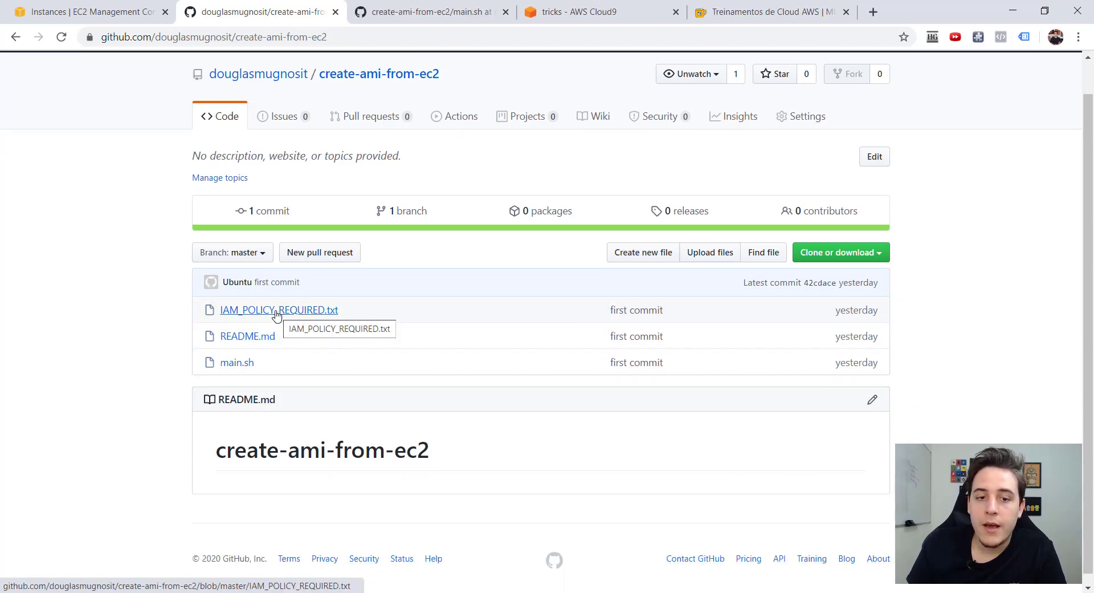
{"action": "scroll", "coordinate": [276, 315], "scroll_direction": "up", "scroll_amount": 1}
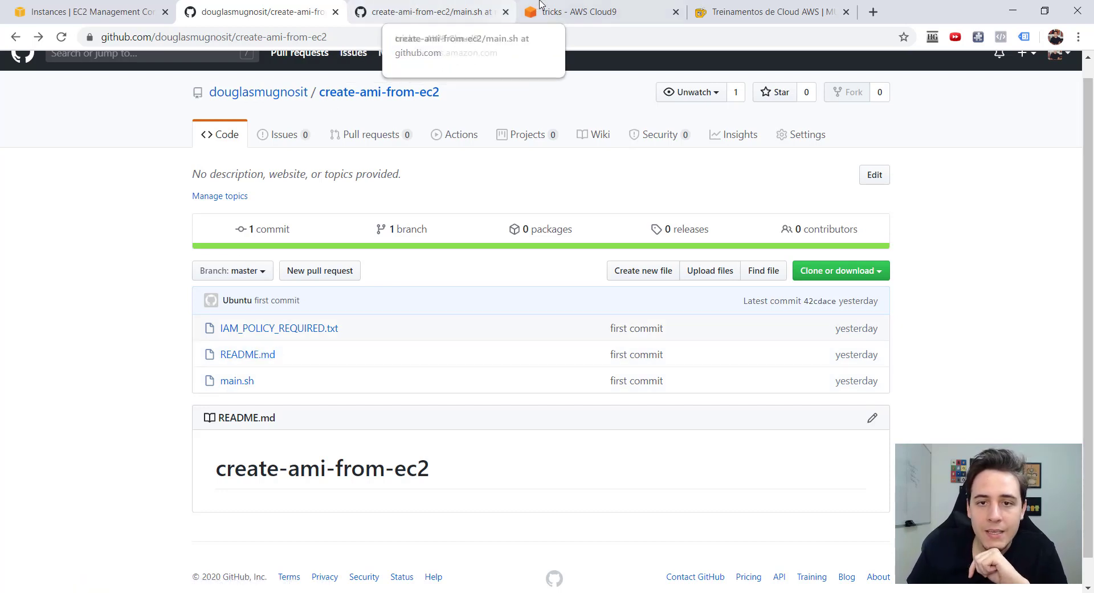
{"action": "left_click", "coordinate": [570, 9]}
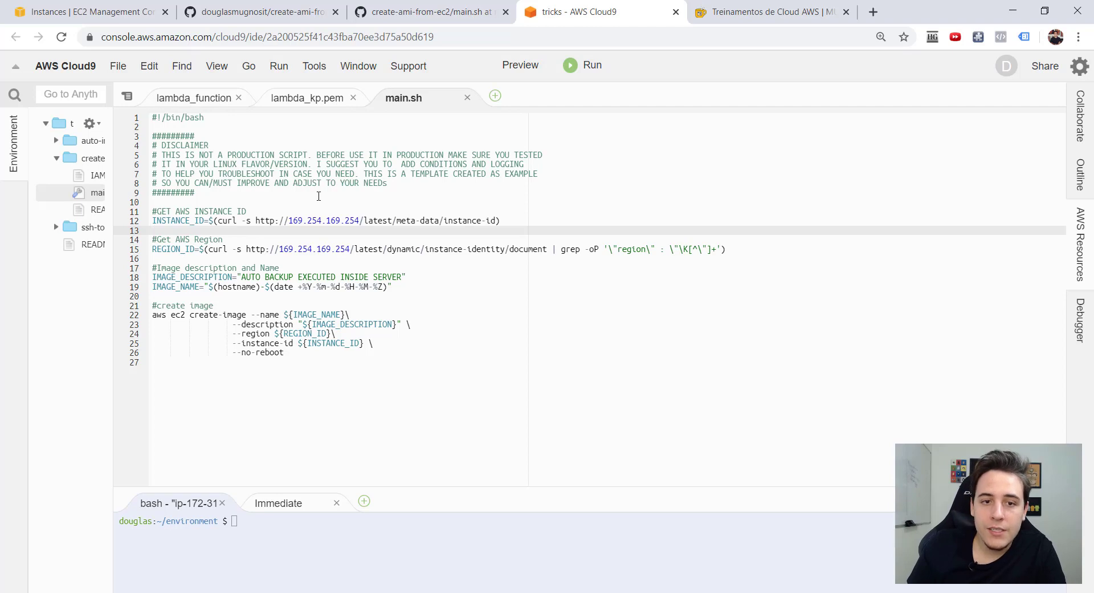
Review main.sh's disclaimer comment and script lines 13–16, then switch to the EC2 Instances page.
{"action": "mouse_move", "coordinate": [318, 196]}
{"action": "left_mouse_down"}
{"action": "mouse_move", "coordinate": [168, 124]}
{"action": "mouse_move", "coordinate": [154, 137]}
{"action": "left_mouse_up"}
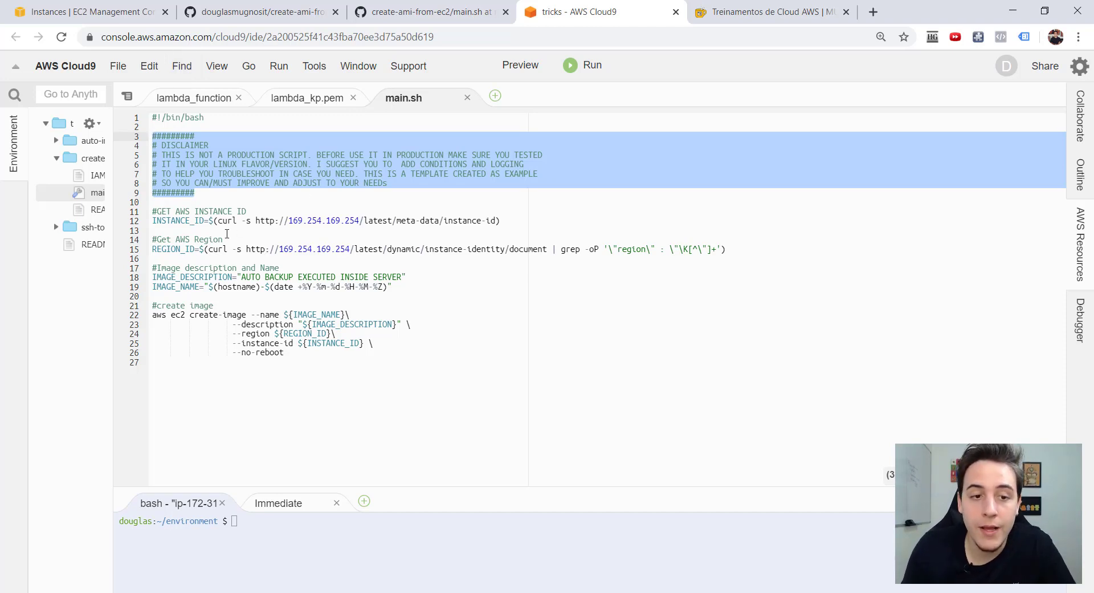
{"action": "left_click", "coordinate": [227, 234]}
{"action": "type", "text": "echo"}
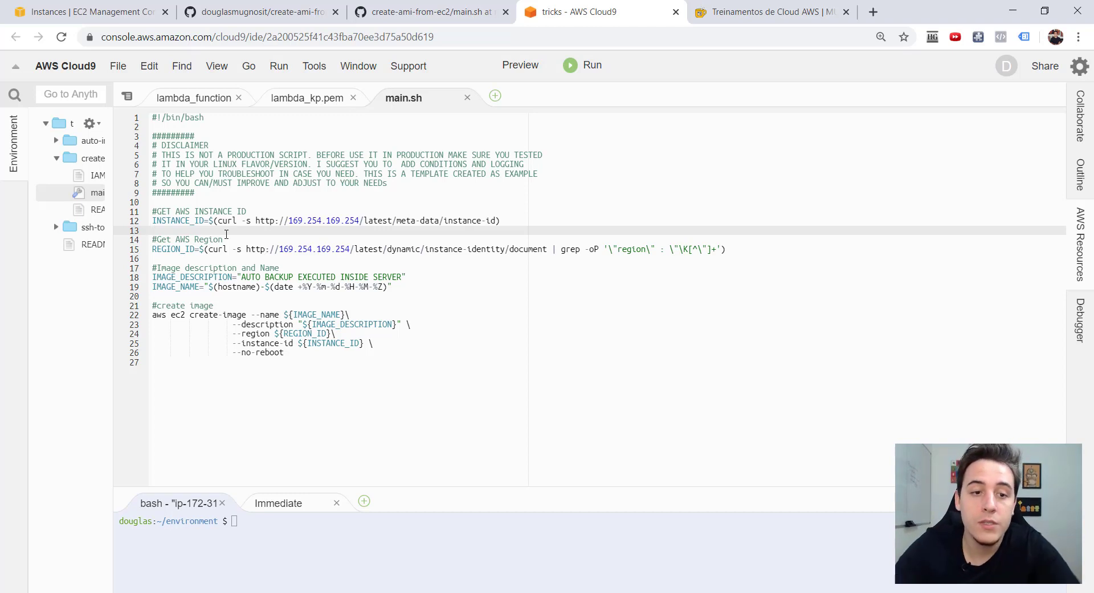
{"action": "left_click", "coordinate": [202, 257]}
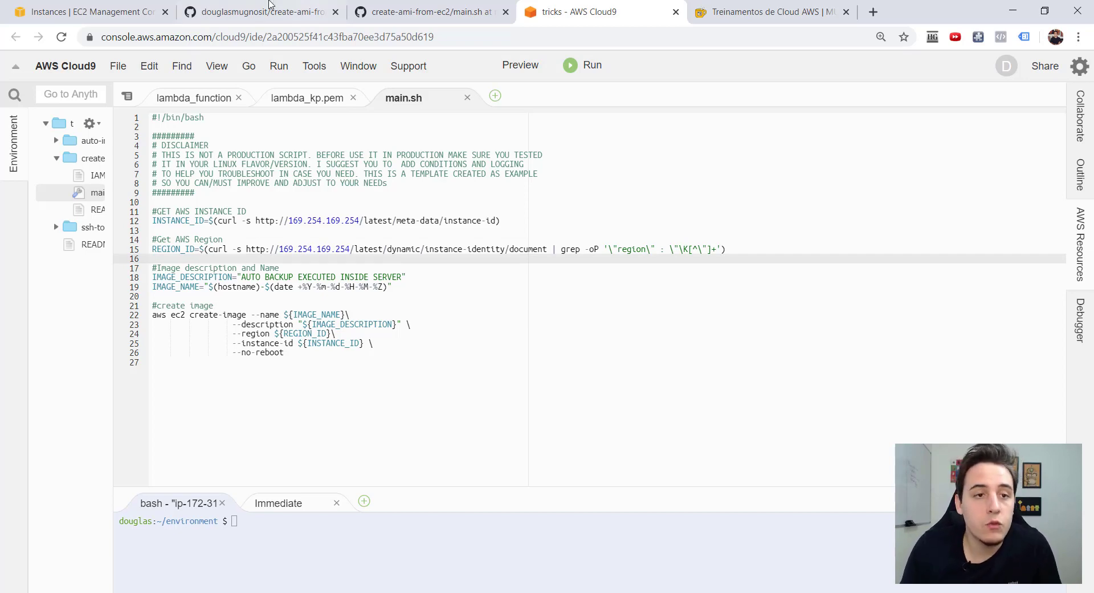
{"action": "left_click", "coordinate": [91, 11]}
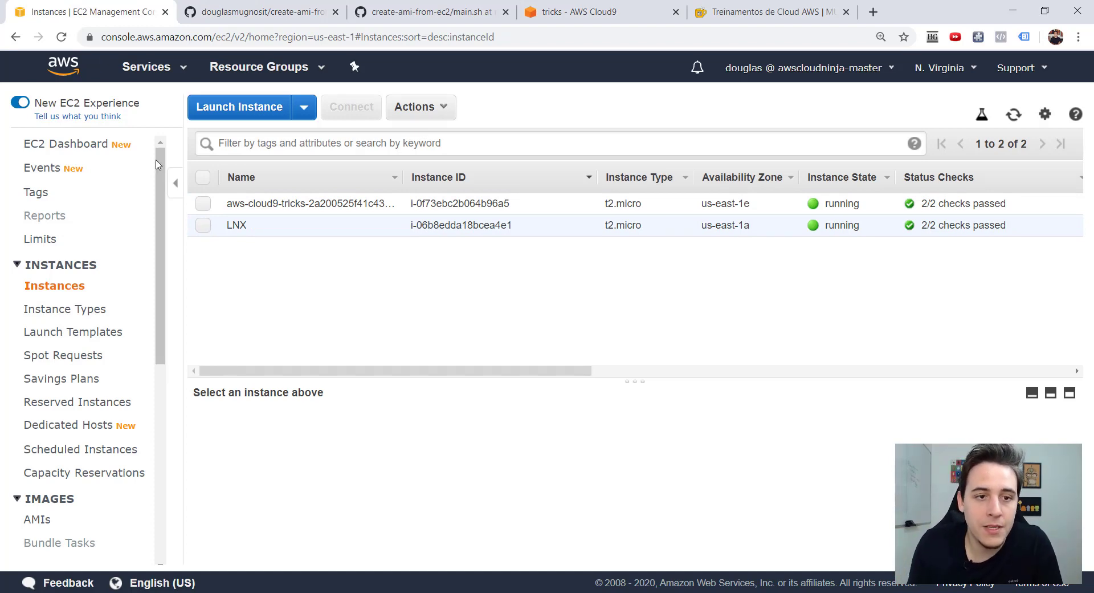
Open EC2 from the services list in a new tab, then go to the IAM console.
{"action": "left_click", "coordinate": [166, 69]}
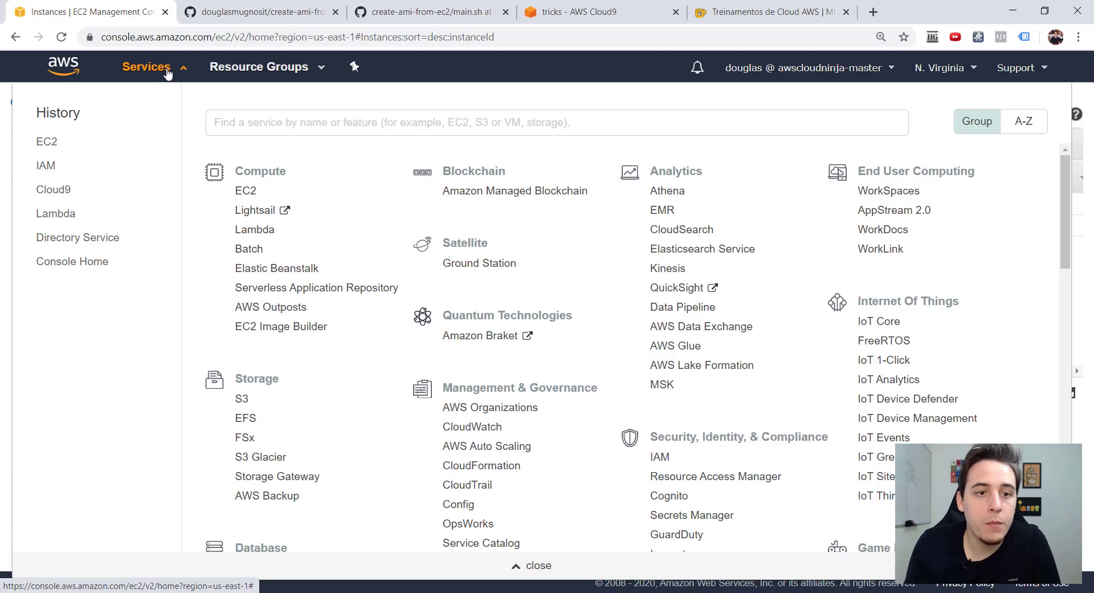
{"action": "middle_click", "coordinate": [250, 194]}
{"action": "left_click", "coordinate": [254, 10]}
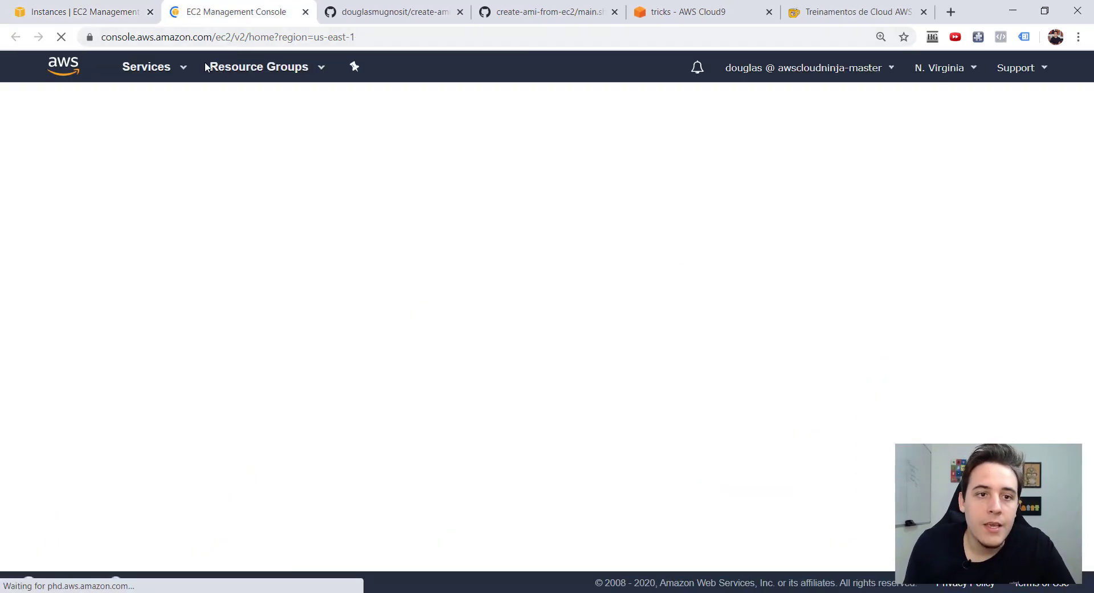
{"action": "left_click", "coordinate": [171, 70]}
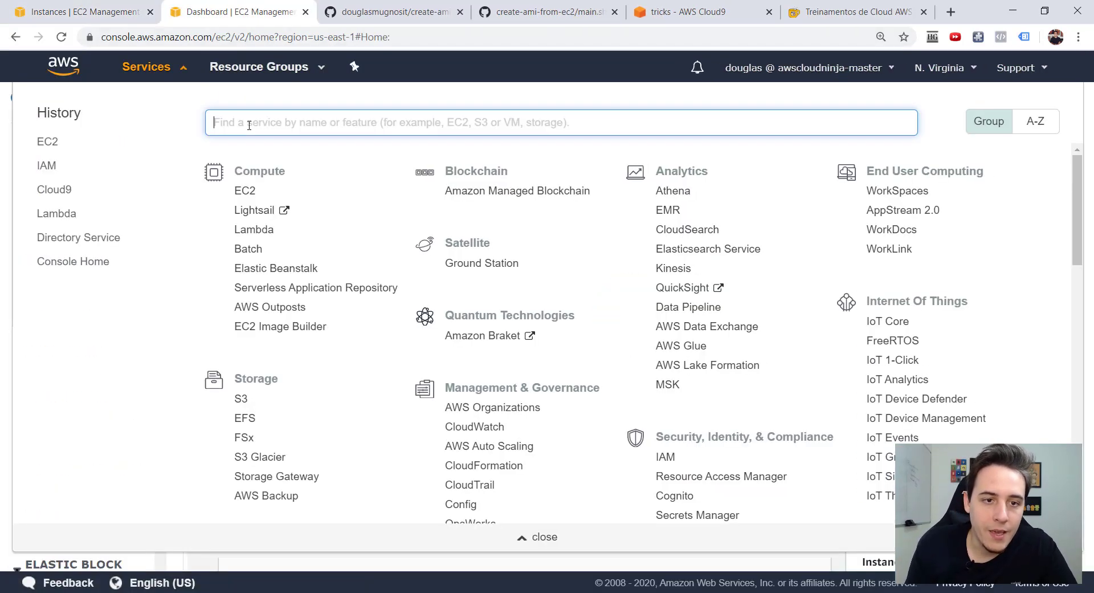
{"action": "type", "text": "iam"}
{"action": "left_click", "coordinate": [262, 154]}
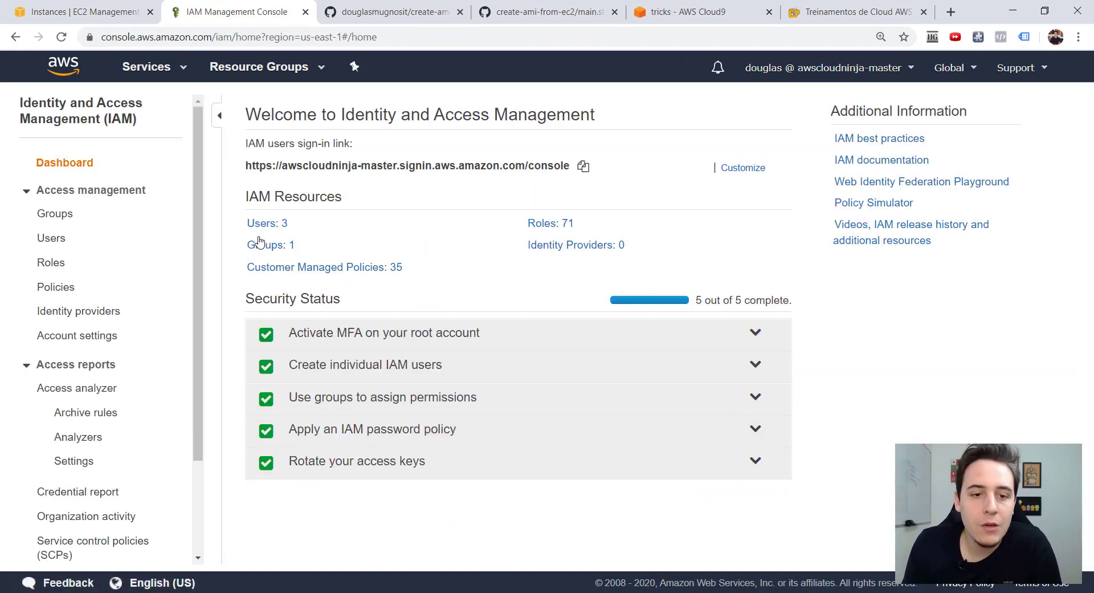
Filter IAM roles by 'ami' and open the create-ami-from-ec2 role.
{"action": "left_click", "coordinate": [546, 222]}
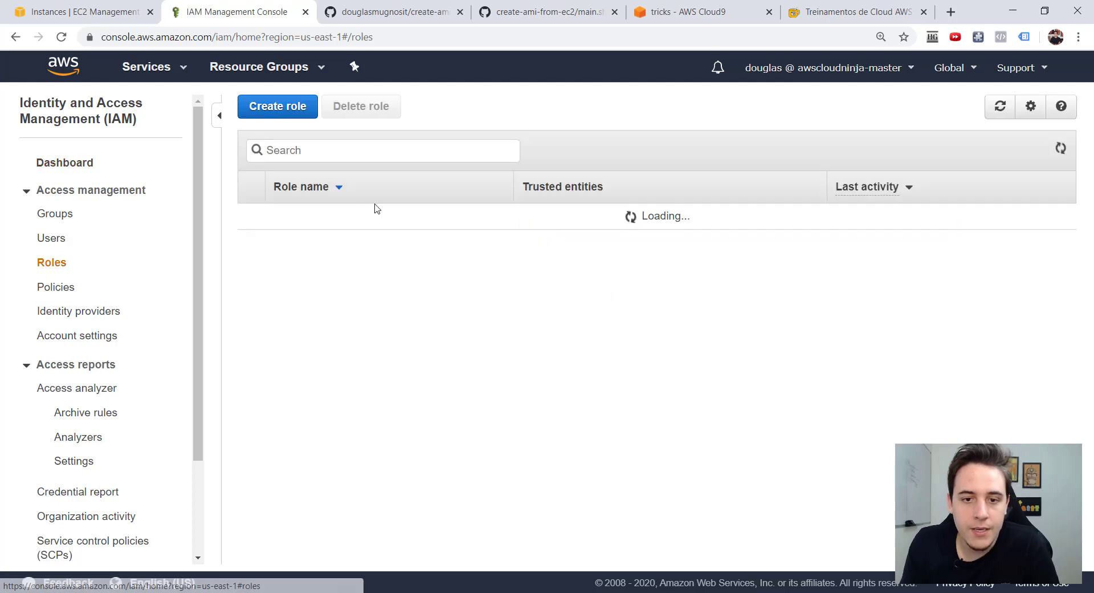
{"action": "scroll", "coordinate": [282, 370], "scroll_direction": "down", "scroll_amount": 1}
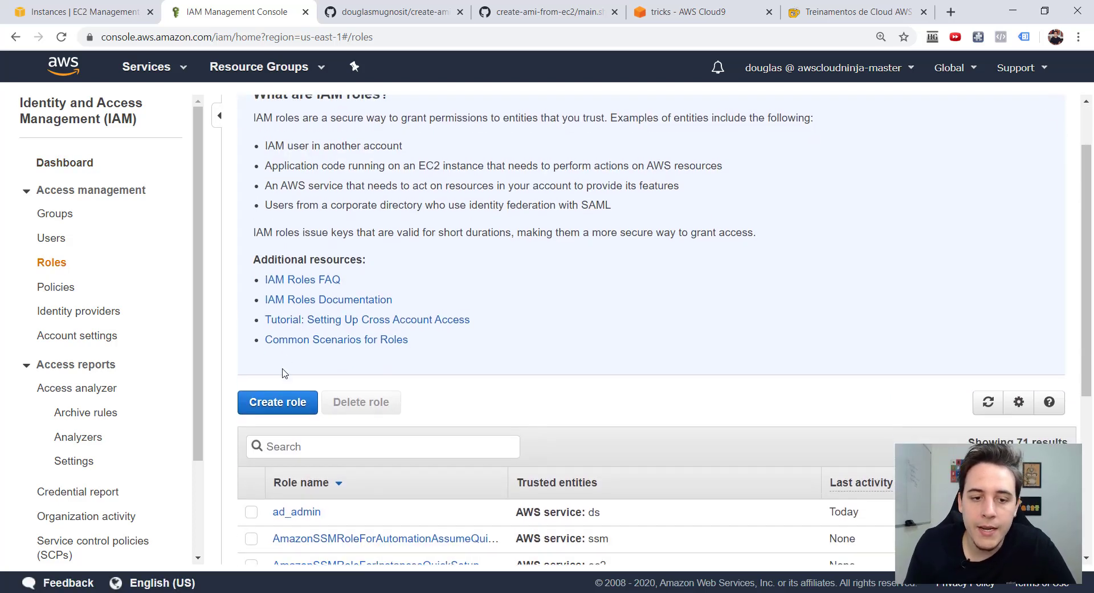
{"action": "left_click", "coordinate": [310, 455]}
{"action": "type", "text": "ami"}
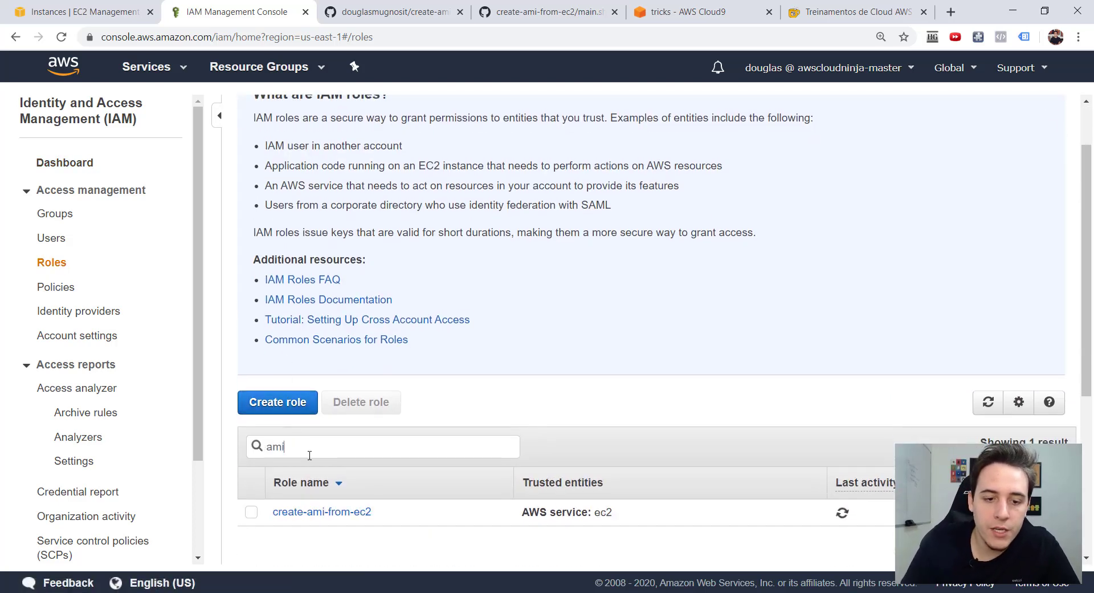
{"action": "scroll", "coordinate": [381, 448], "scroll_direction": "down", "scroll_amount": 2}
{"action": "left_click", "coordinate": [310, 386]}
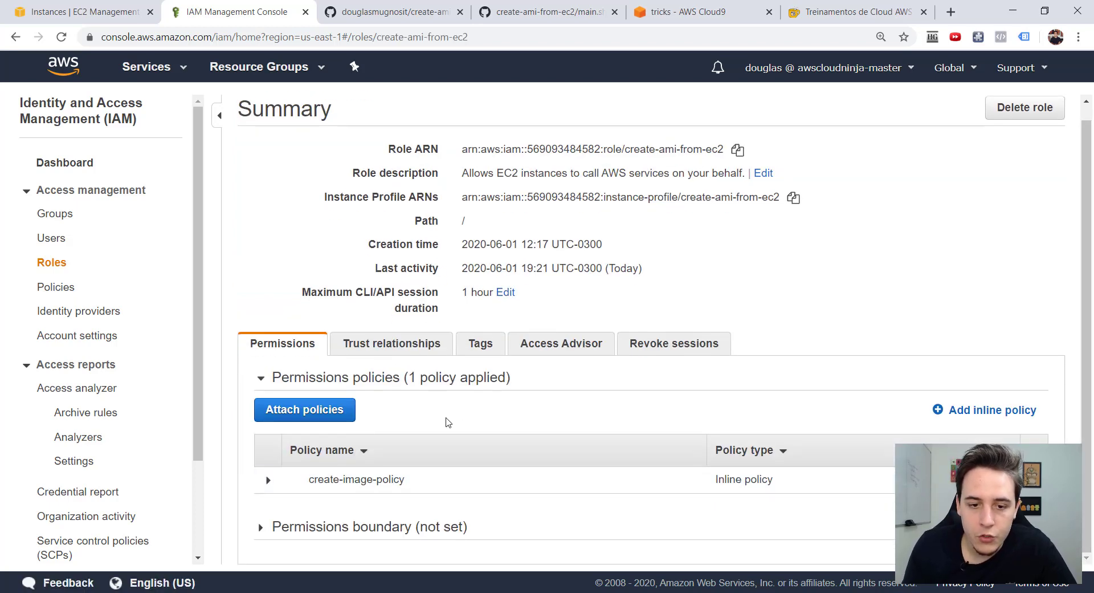
Inspect create-image-policy's JSON granting ec2:CreateImage, cancel without changes, and return to EC2.
{"action": "left_click", "coordinate": [271, 482]}
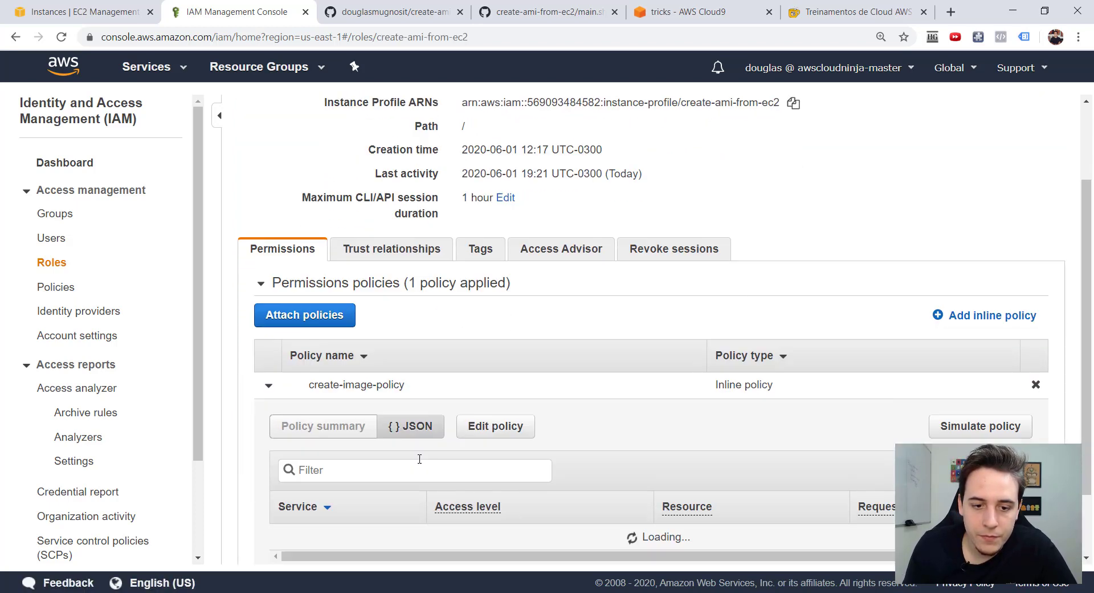
{"action": "scroll", "coordinate": [420, 460], "scroll_direction": "down", "scroll_amount": 2}
{"action": "left_click", "coordinate": [502, 340]}
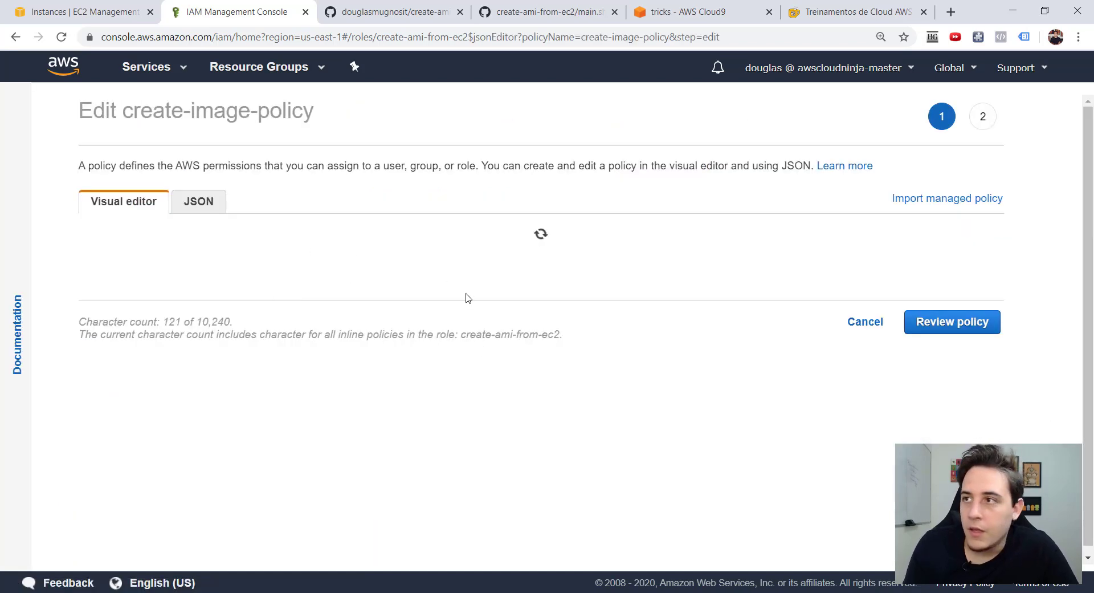
{"action": "left_click", "coordinate": [197, 205]}
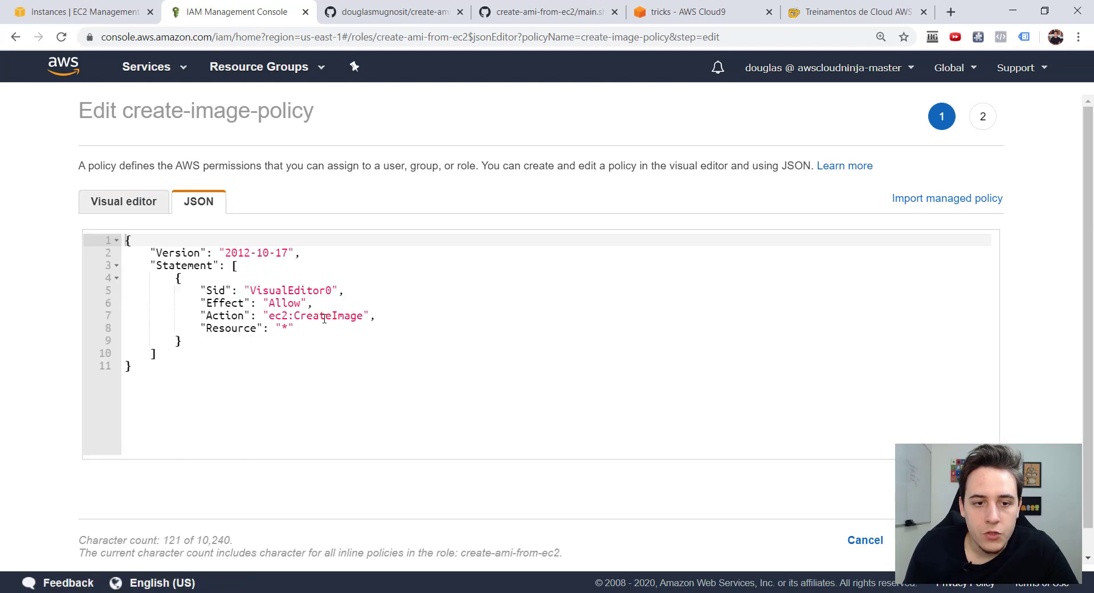
{"action": "key", "text": "ctrl+a"}
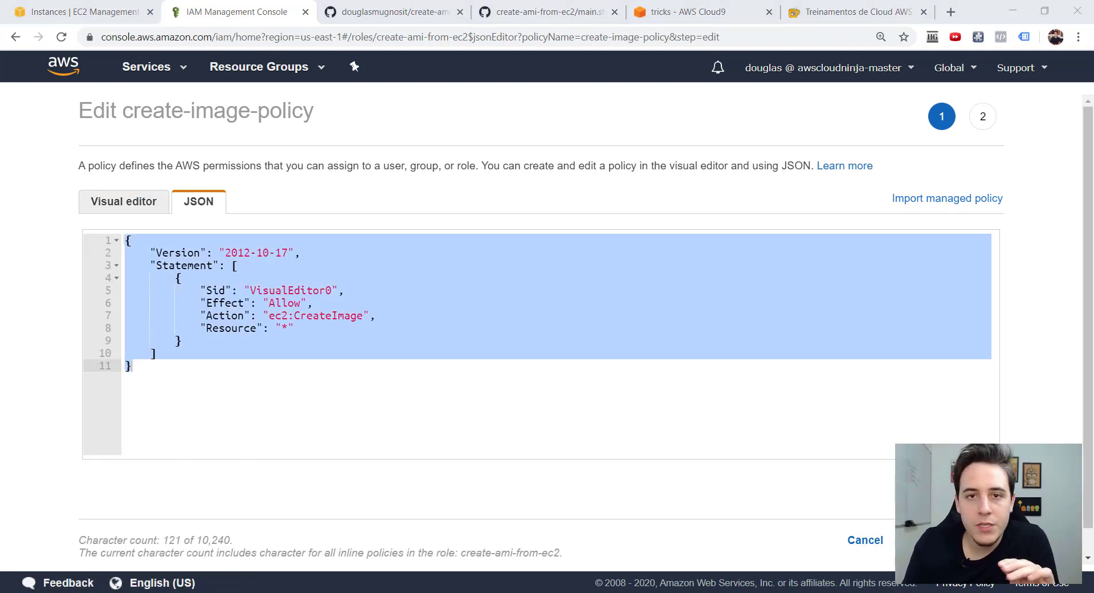
{"action": "left_click", "coordinate": [862, 541]}
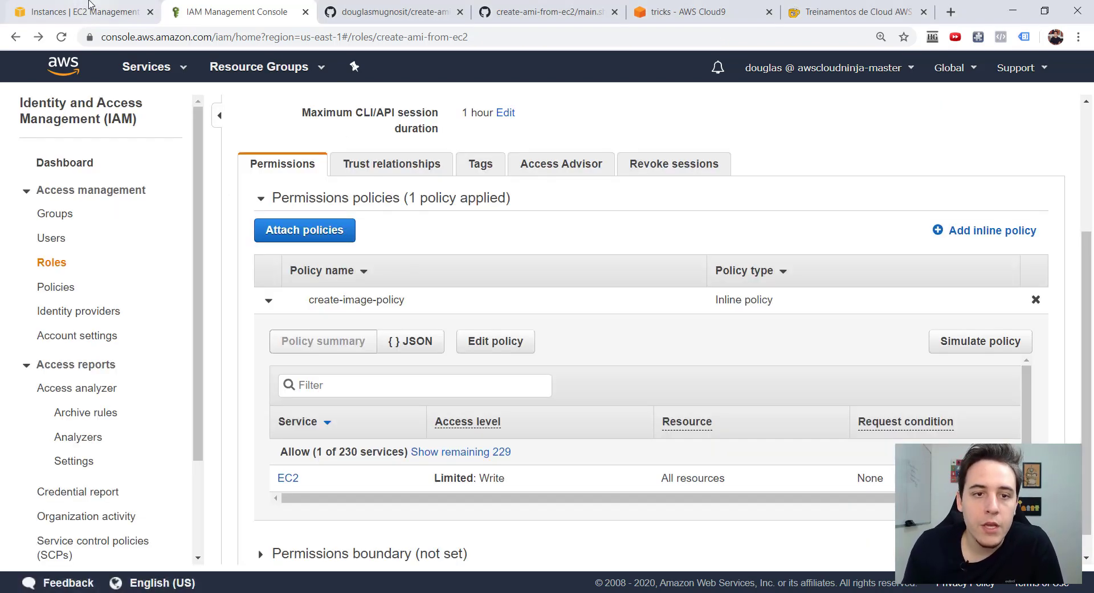
{"action": "left_click", "coordinate": [78, 11]}
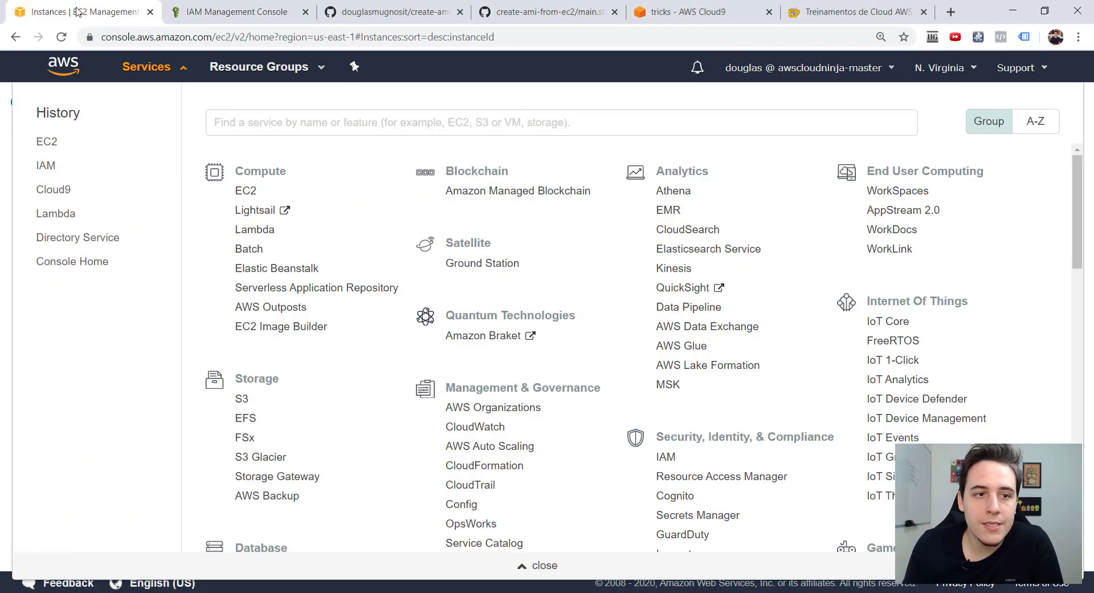
Copy the instance-ID curl command from line 12 of main.sh and switch to the PuTTY session.
{"action": "left_click", "coordinate": [181, 72]}
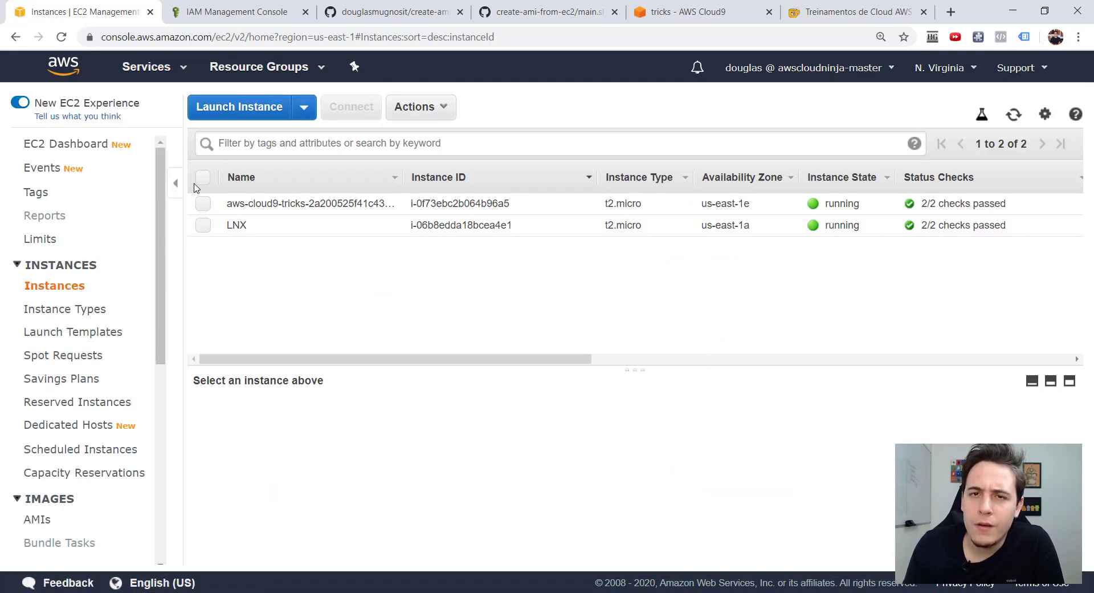
{"action": "left_click", "coordinate": [260, 11]}
{"action": "left_click", "coordinate": [399, 12]}
{"action": "left_click", "coordinate": [675, 12]}
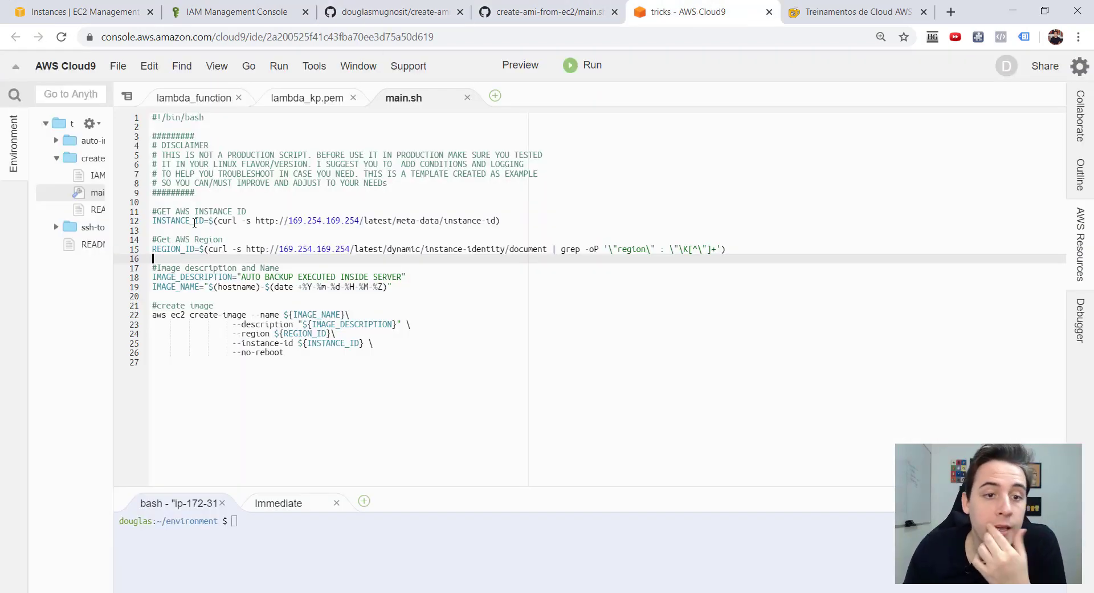
{"action": "left_click_drag", "start_coordinate": [177, 230], "coordinate": [155, 224]}
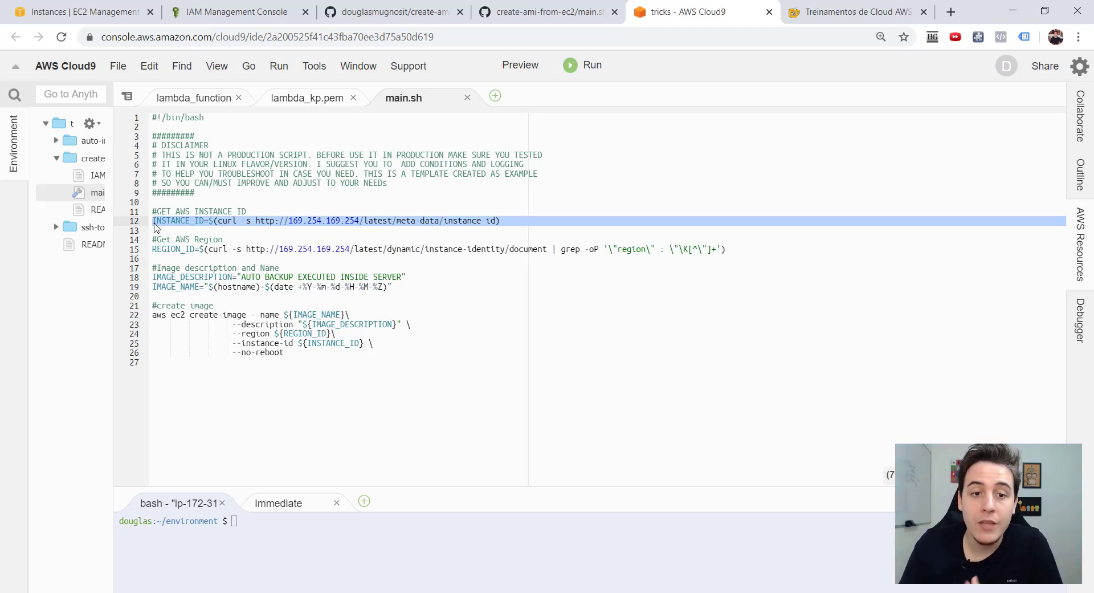
{"action": "left_click", "coordinate": [222, 223]}
{"action": "left_click", "coordinate": [496, 221], "text": "shift"}
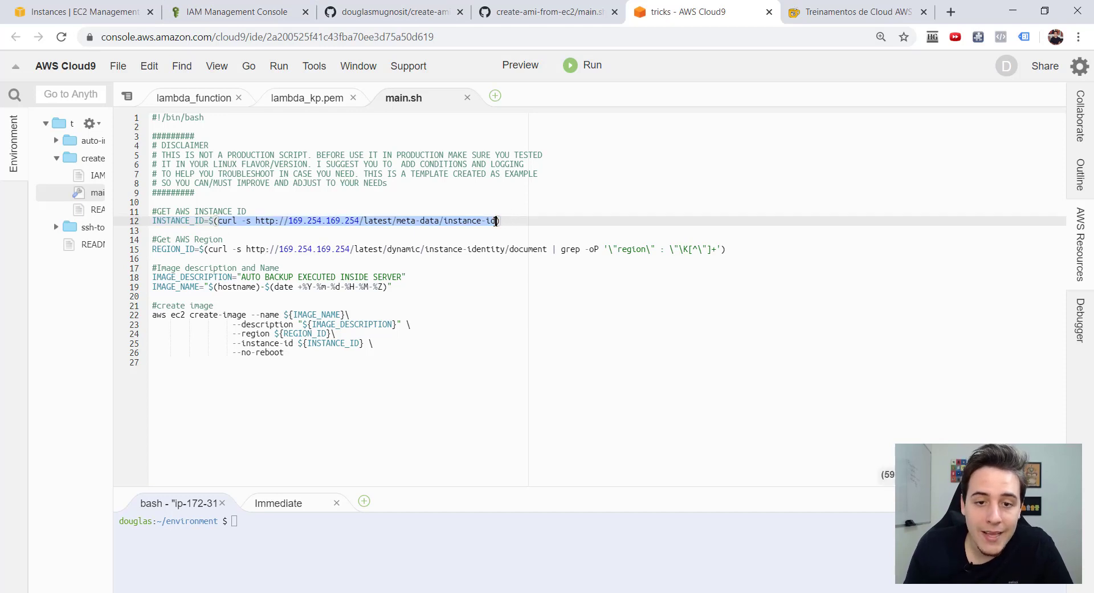
{"action": "key", "text": "alt+Tab"}
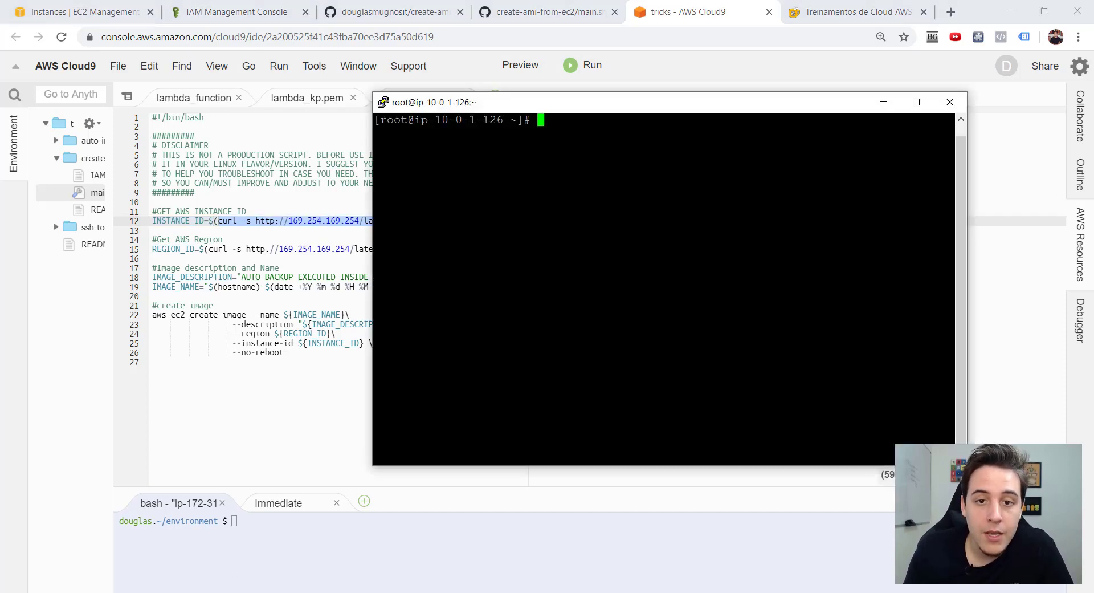
Paste and run the instance-ID curl command in PuTTY to print the instance ID.
{"action": "key", "text": "ctrl+c"}
{"action": "key", "text": "ctrl+c"}
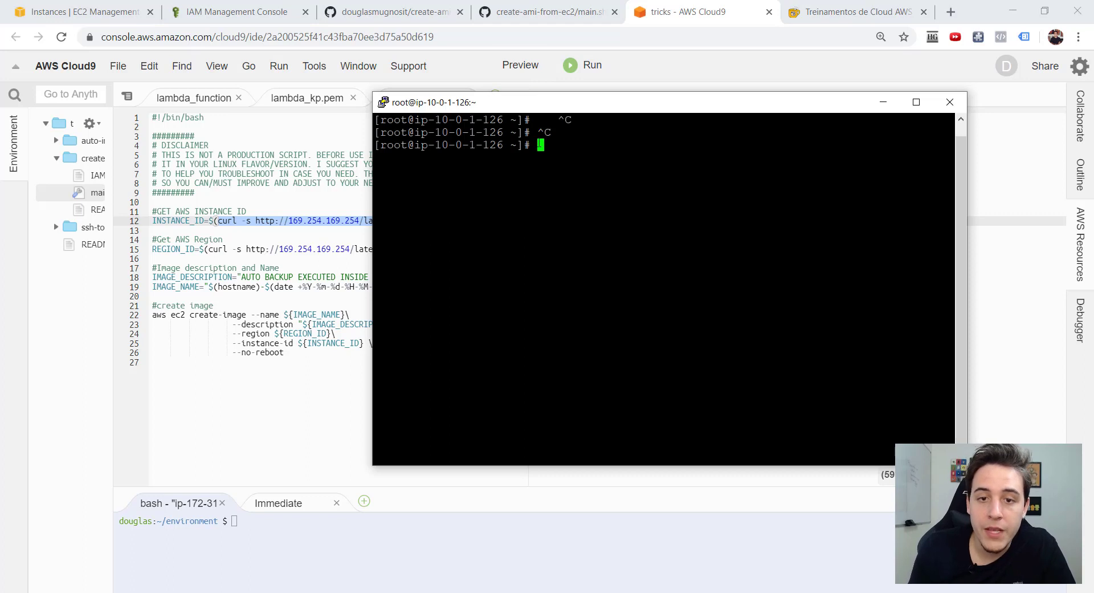
{"action": "key", "text": "shift+Insert"}
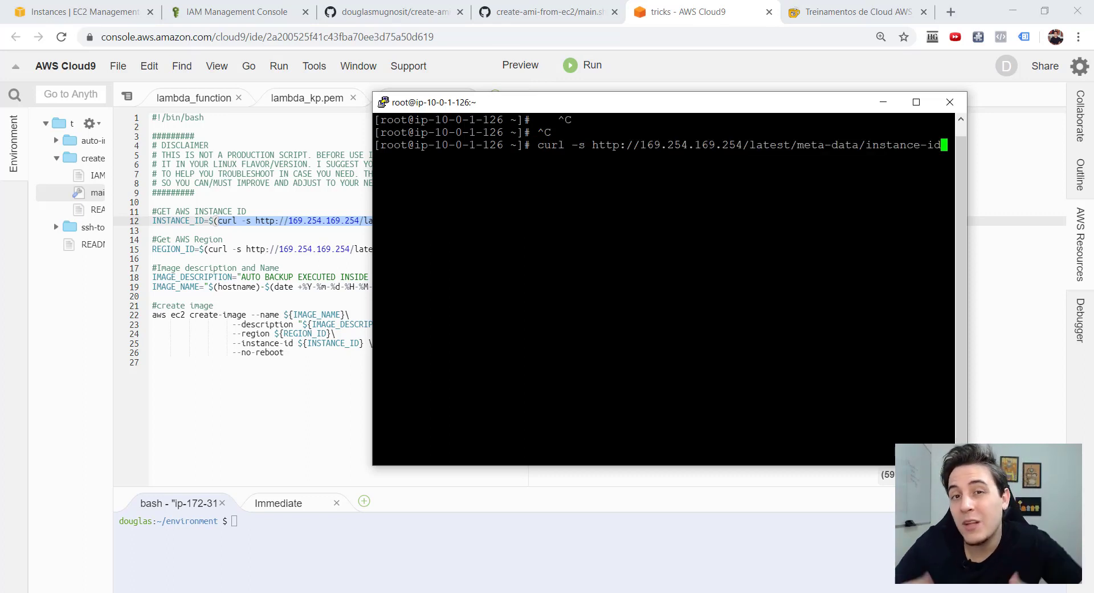
{"action": "key", "text": "Return"}
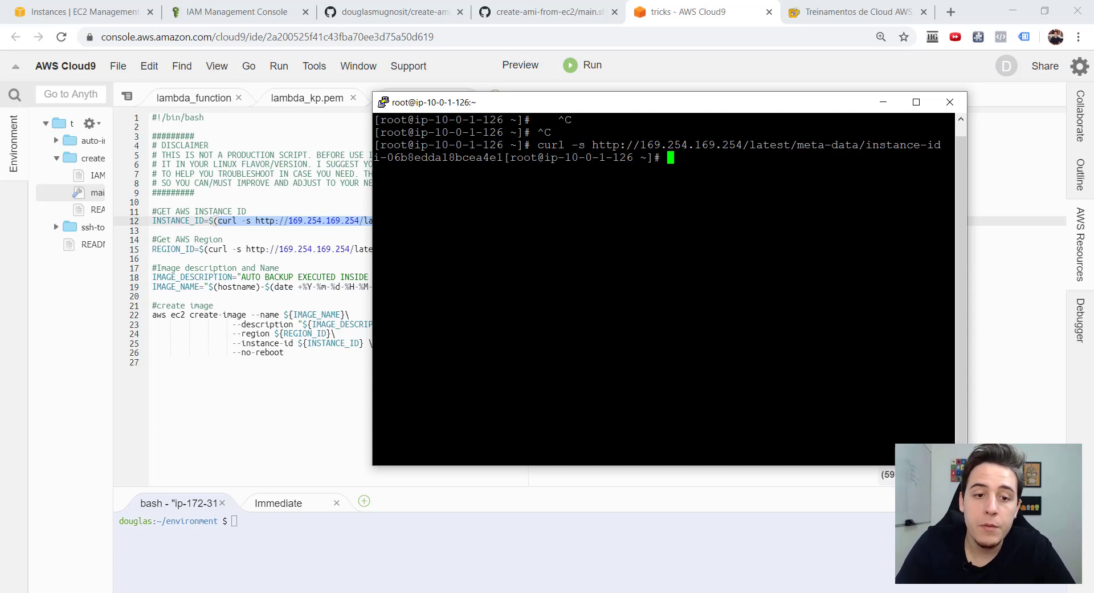
Run yum install awscli, confirming version 1.16.300 is installed, then clear the terminal.
{"action": "type", "text": "yum i"}
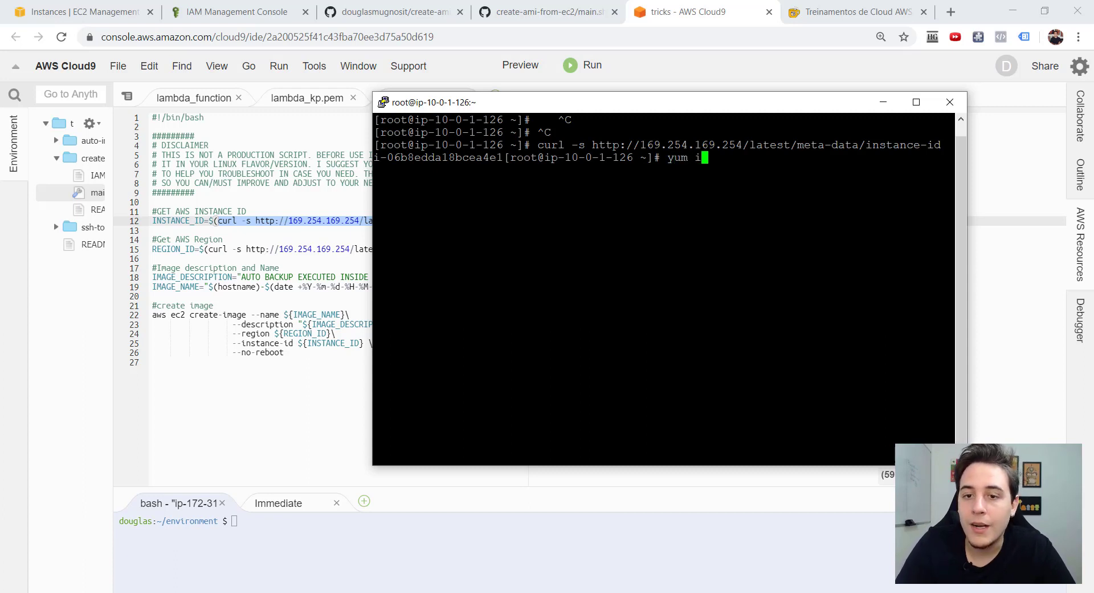
{"action": "type", "text": "nstall awscli"}
{"action": "key", "text": "Return"}
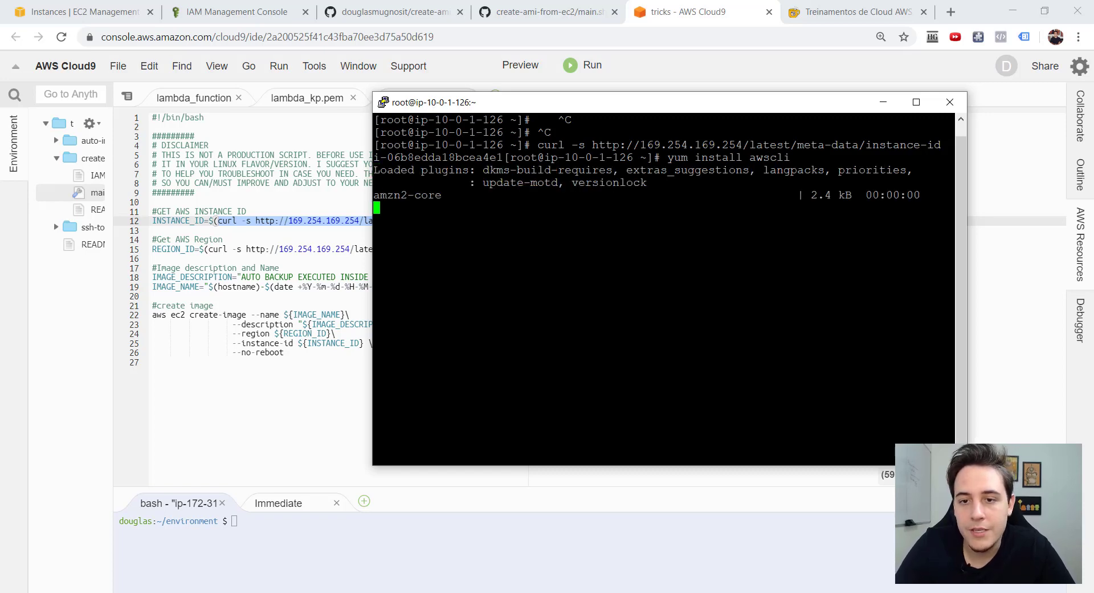
{"action": "double_click", "coordinate": [764, 157]}
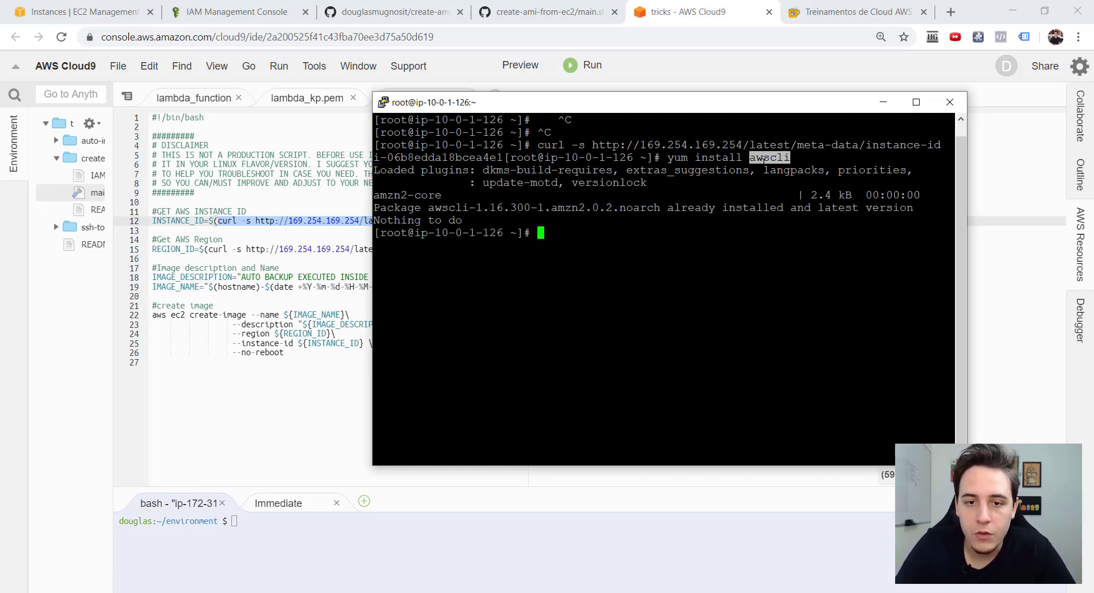
{"action": "type", "text": "claer"}
{"action": "key", "text": "Return"}
{"action": "type", "text": "clear"}
{"action": "key", "text": "Return"}
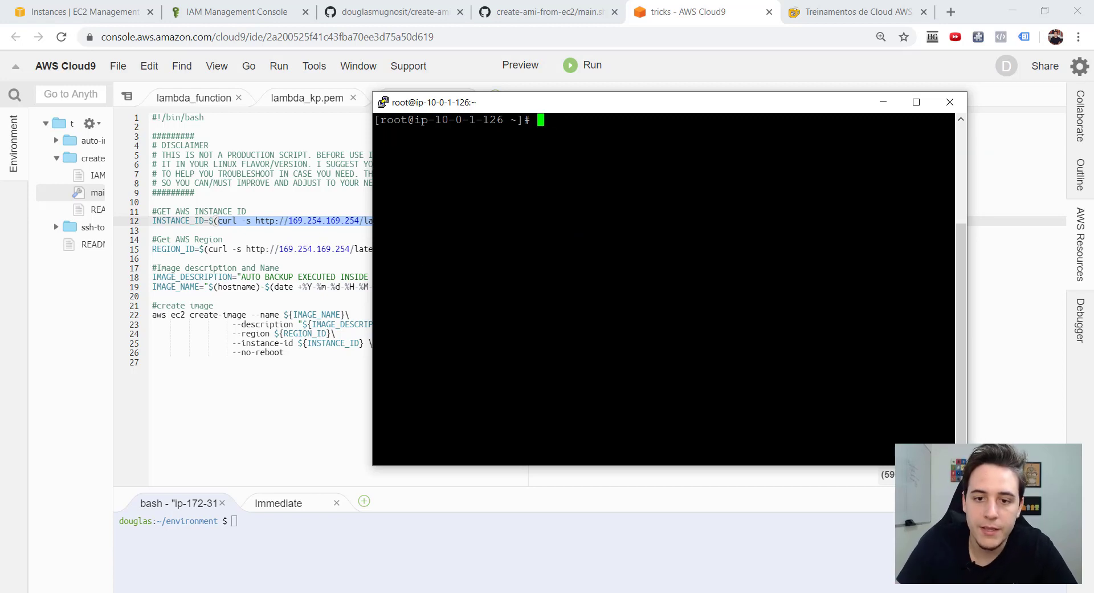
{"action": "left_click", "coordinate": [311, 241]}
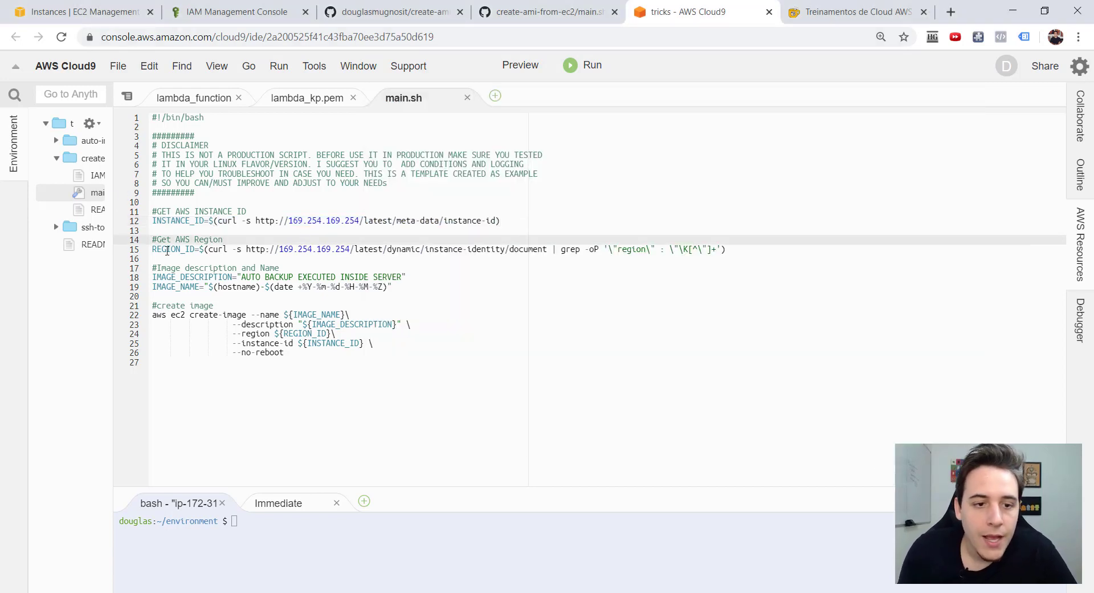
Copy main.sh's line 15 region command and run aws configure, accepting all defaults.
{"action": "left_click_drag", "start_coordinate": [208, 249], "coordinate": [720, 249]}
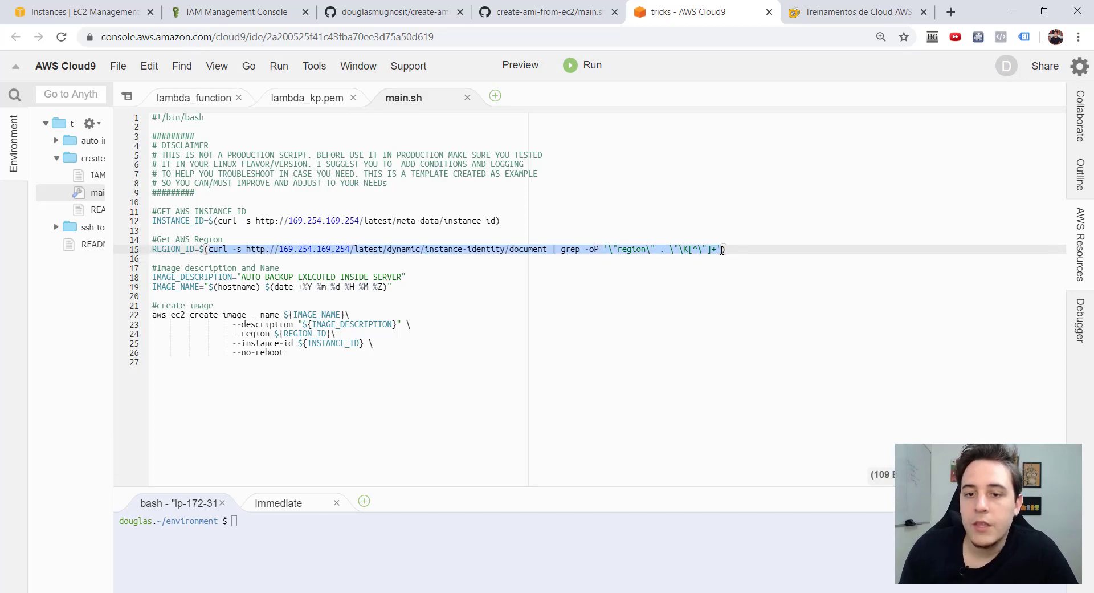
{"action": "key", "text": "alt+Tab"}
{"action": "type", "text": "aw"}
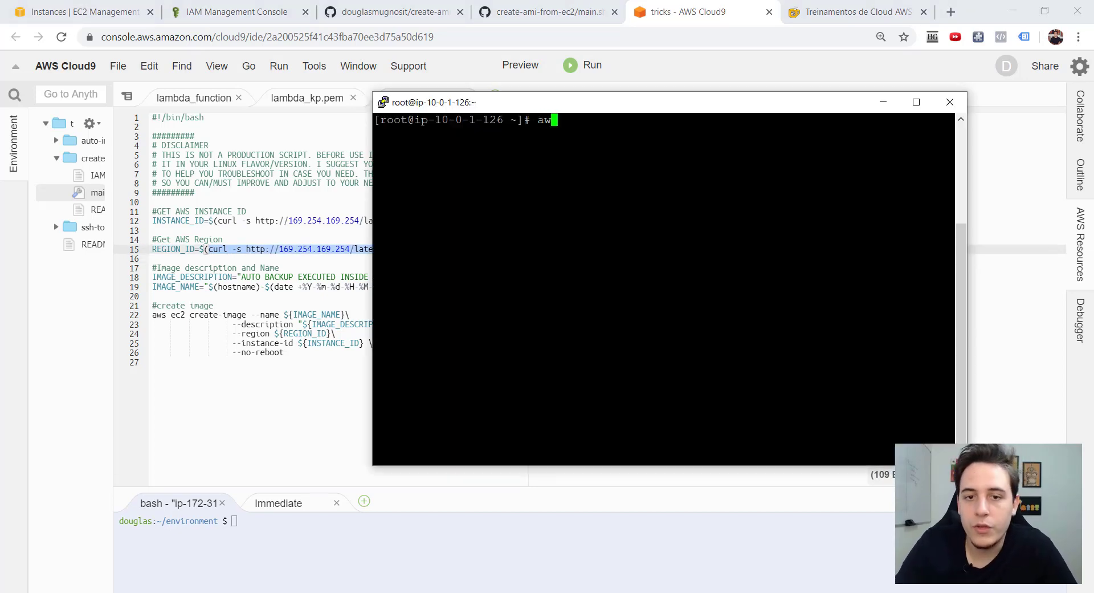
{"action": "type", "text": "s c"}
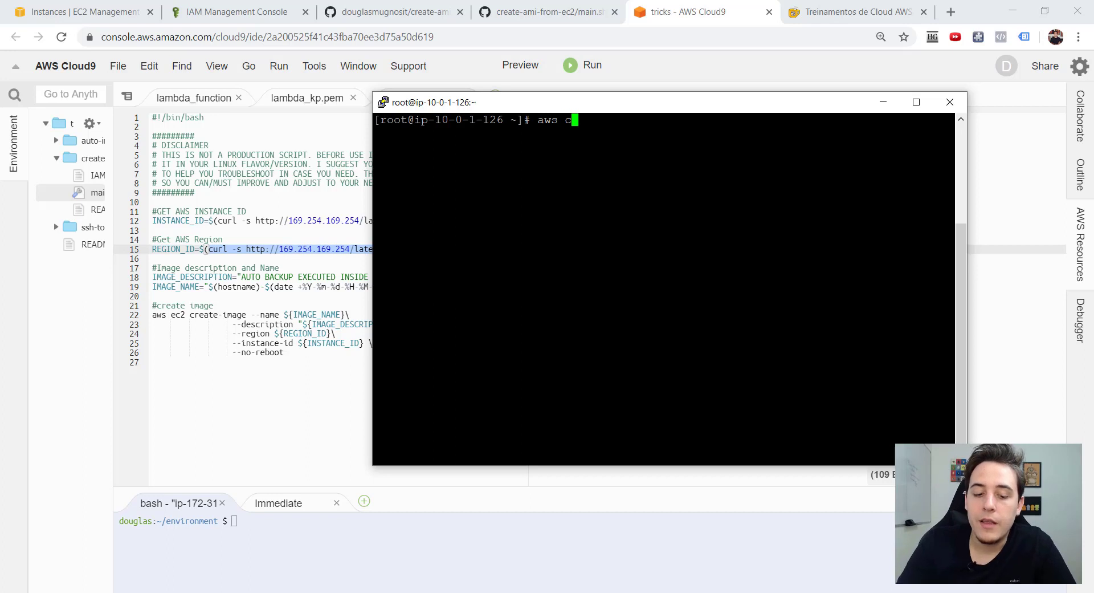
{"action": "type", "text": "onfigure"}
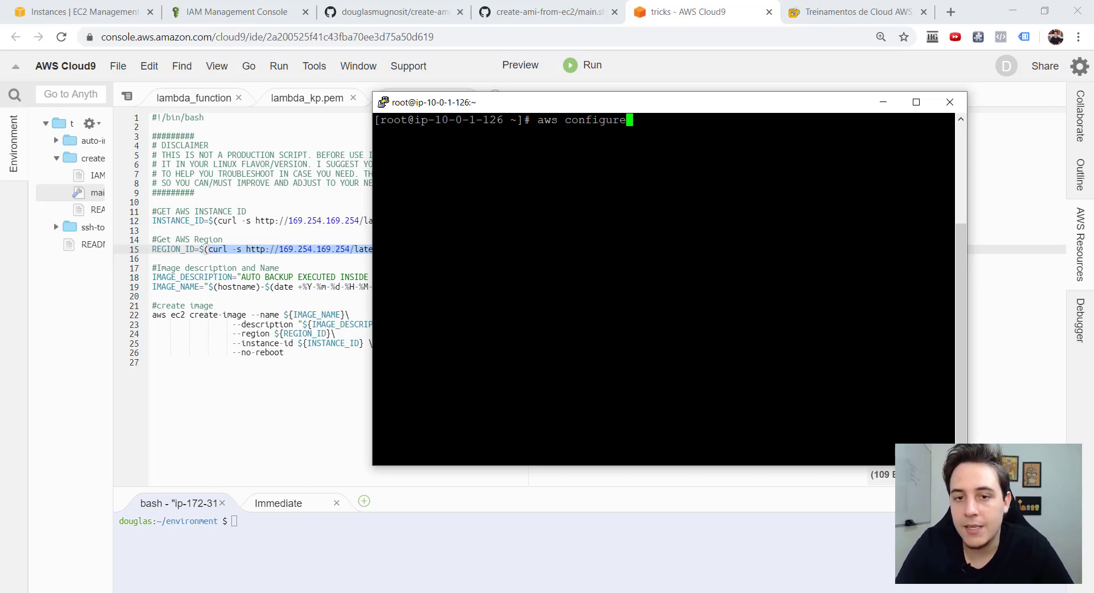
{"action": "key", "text": "Return"}
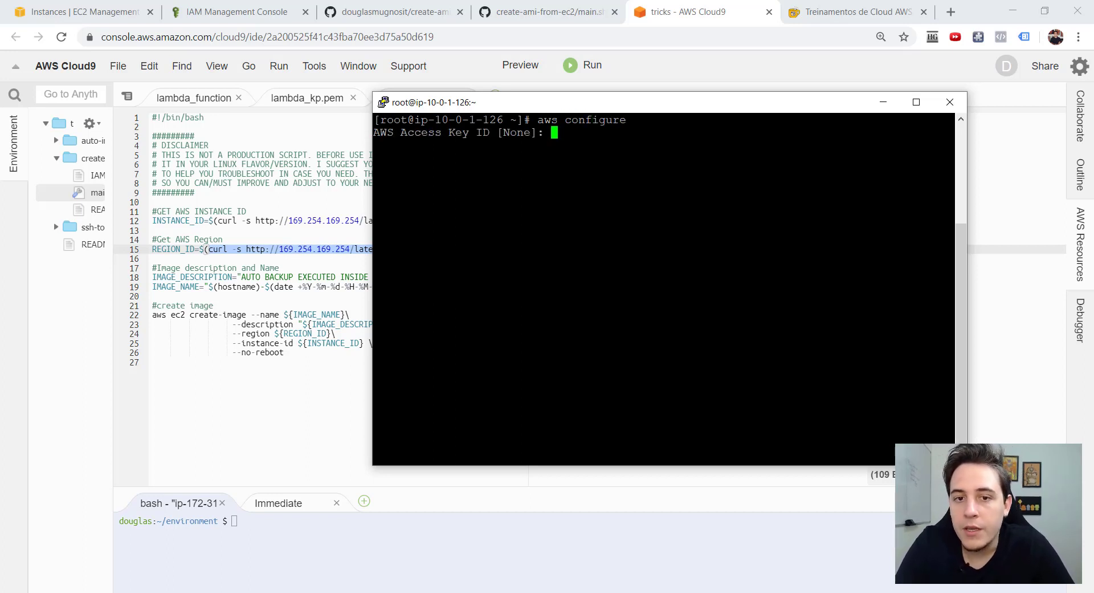
{"action": "key", "text": "Return"}
{"action": "key", "text": "Return"}
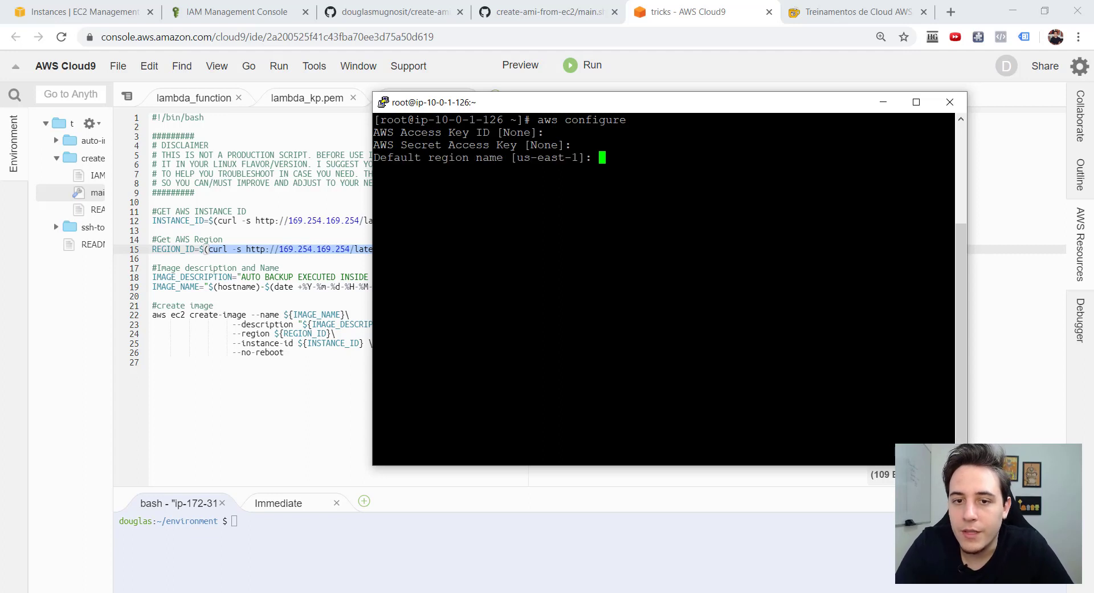
{"action": "key", "text": "Return"}
{"action": "key", "text": "Return"}
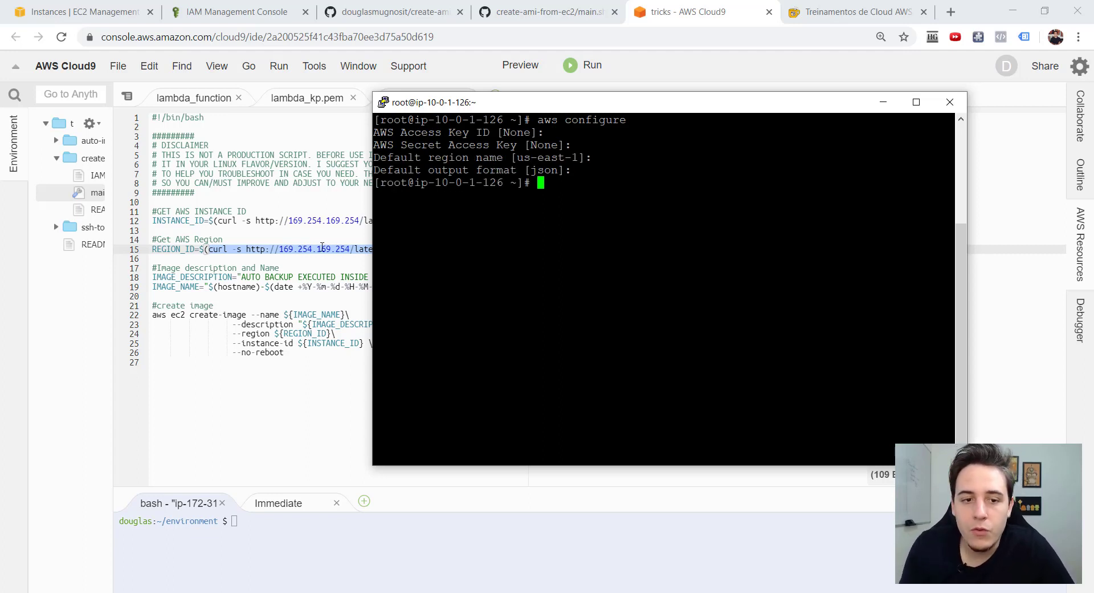
Run the region lookup curl command, which prints us-east-1, and return to main.sh.
{"action": "type", "text": "curl -s http://169.254.169.254/latest/dynamic/instance-identity/document | grep -oP '\"region\" : \"\\K[^\"]+'"}
{"action": "key", "text": "Return"}
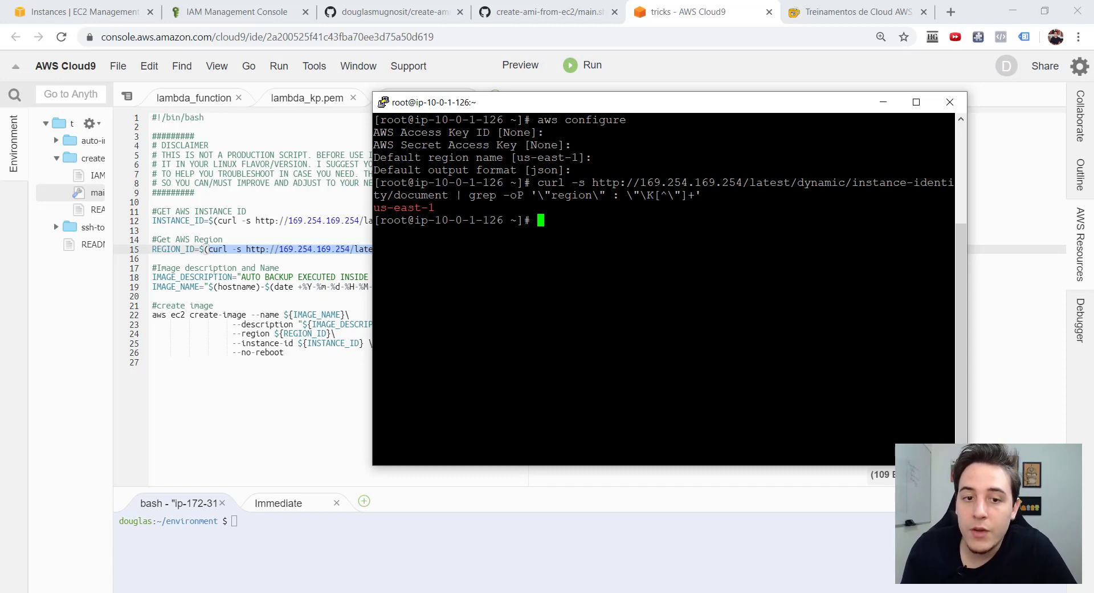
{"action": "left_click_drag", "start_coordinate": [374, 207], "coordinate": [435, 208]}
{"action": "left_click", "coordinate": [265, 259]}
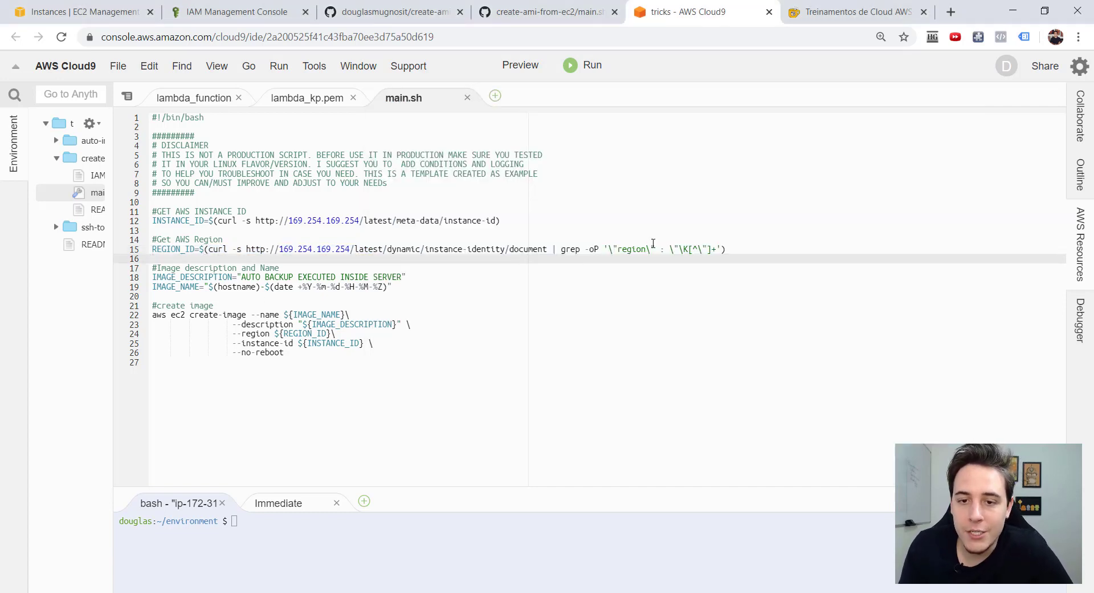
{"action": "double_click", "coordinate": [166, 249]}
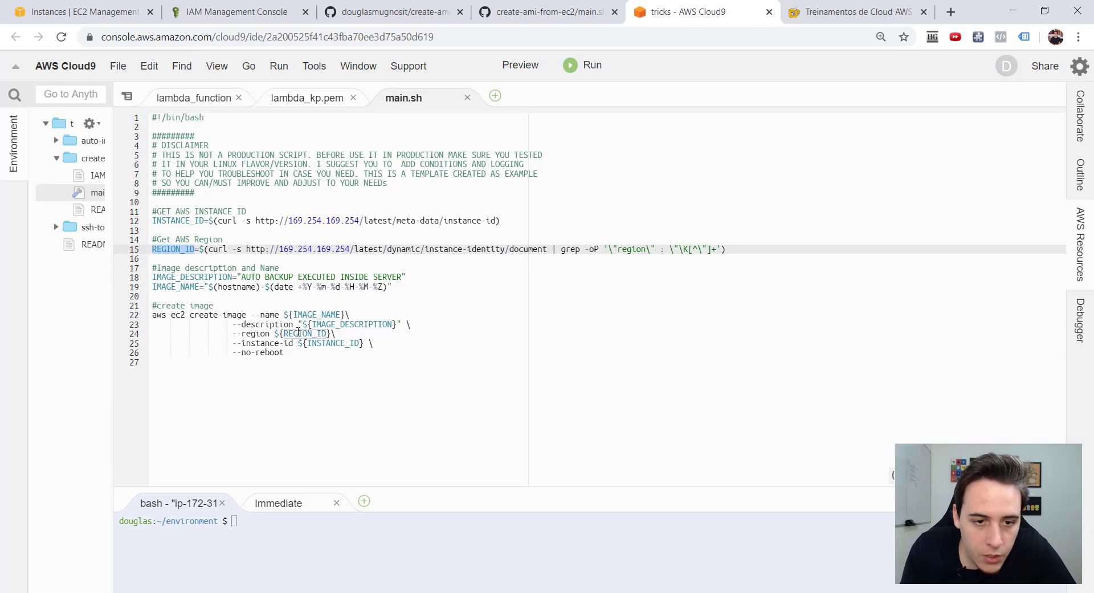
{"action": "left_click_drag", "start_coordinate": [154, 313], "coordinate": [322, 343]}
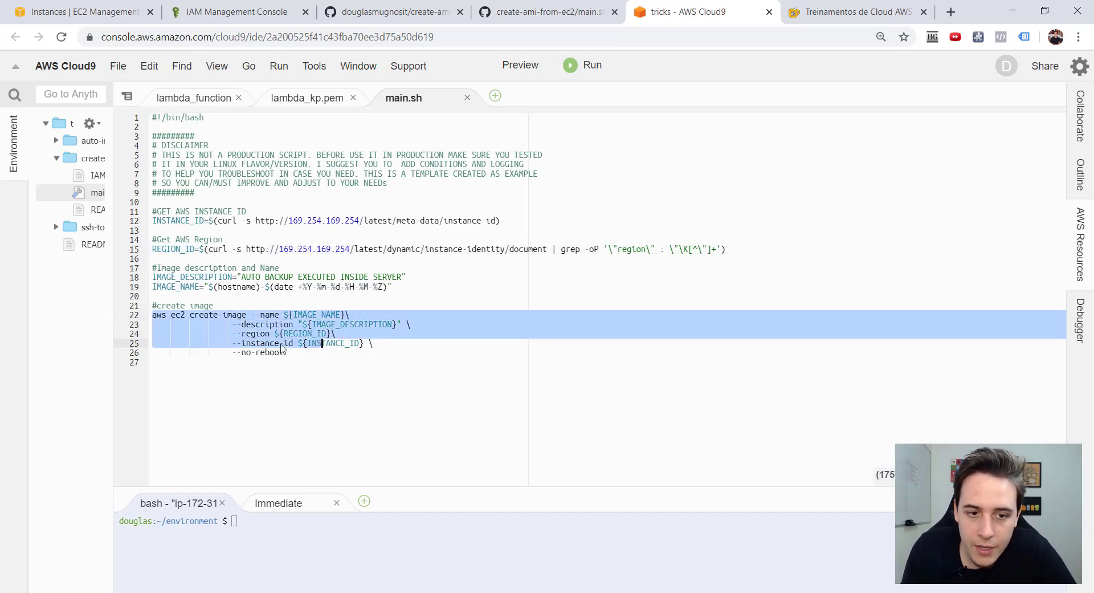
{"action": "triple_click", "coordinate": [257, 335]}
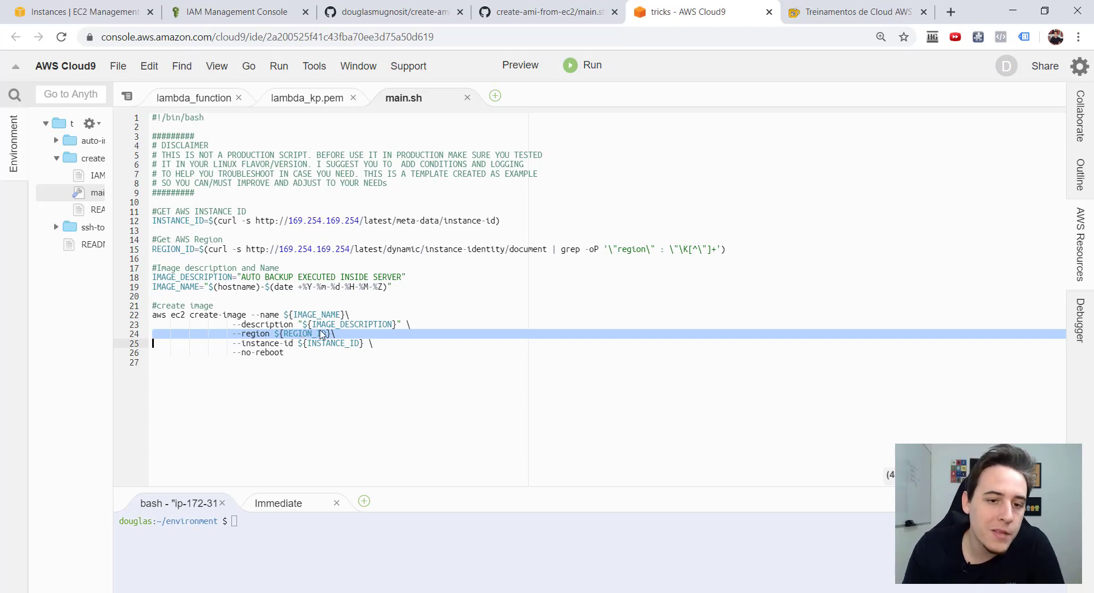
{"action": "double_click", "coordinate": [169, 273]}
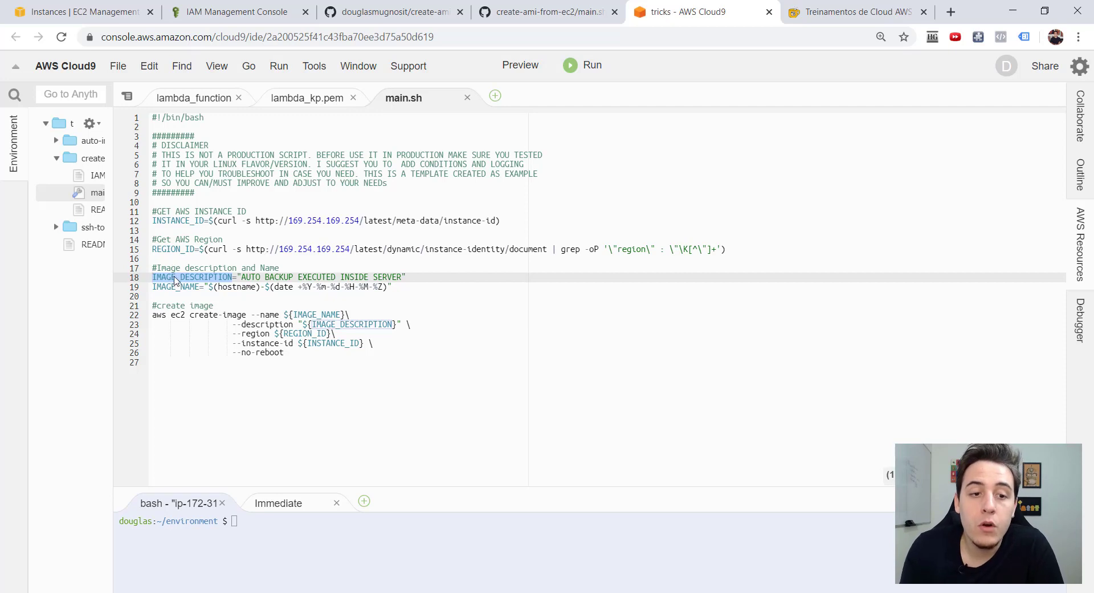
{"action": "double_click", "coordinate": [174, 286]}
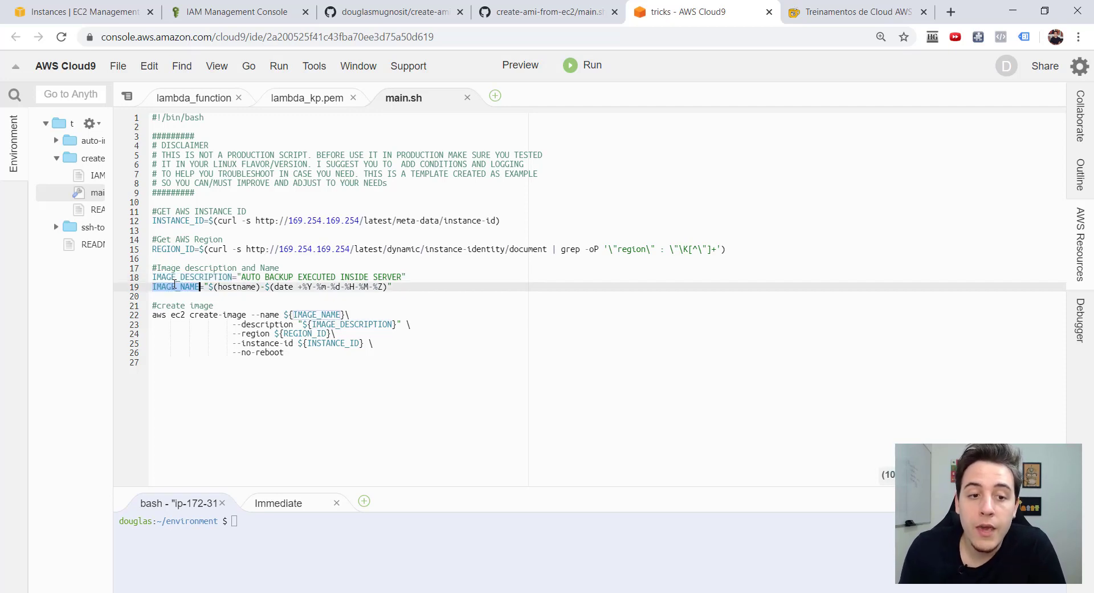
{"action": "left_click_drag", "start_coordinate": [423, 288], "coordinate": [138, 271]}
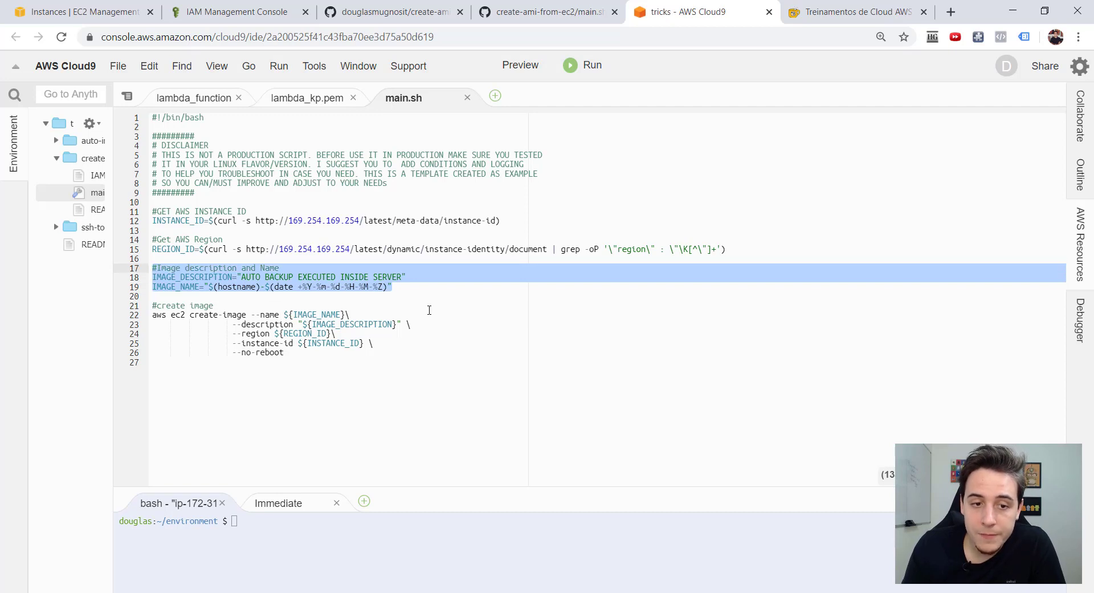
{"action": "left_click", "coordinate": [405, 291]}
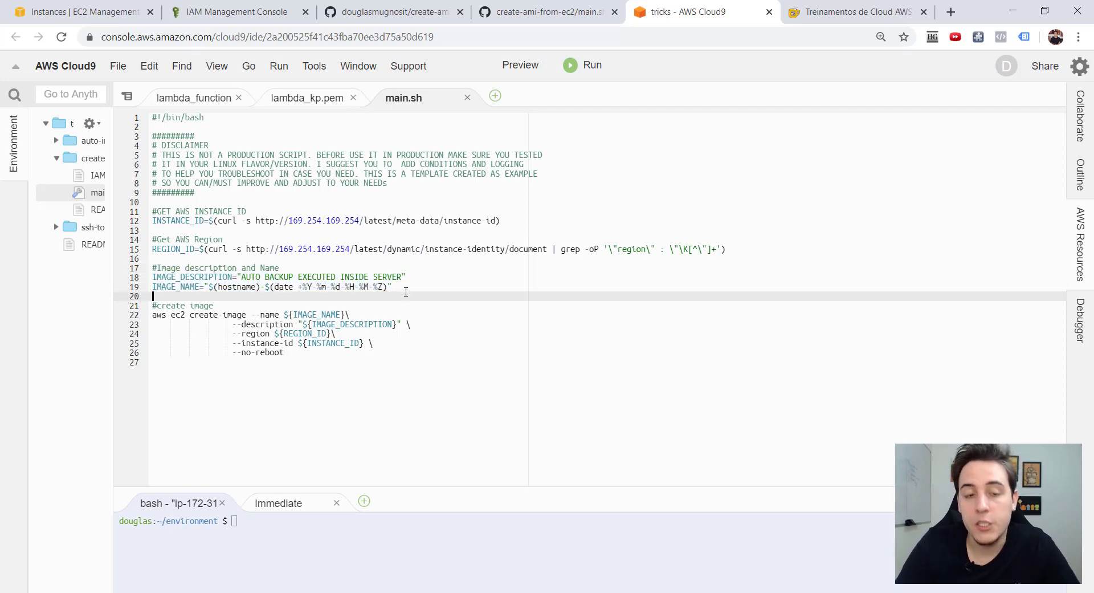
{"action": "triple_click", "coordinate": [191, 280]}
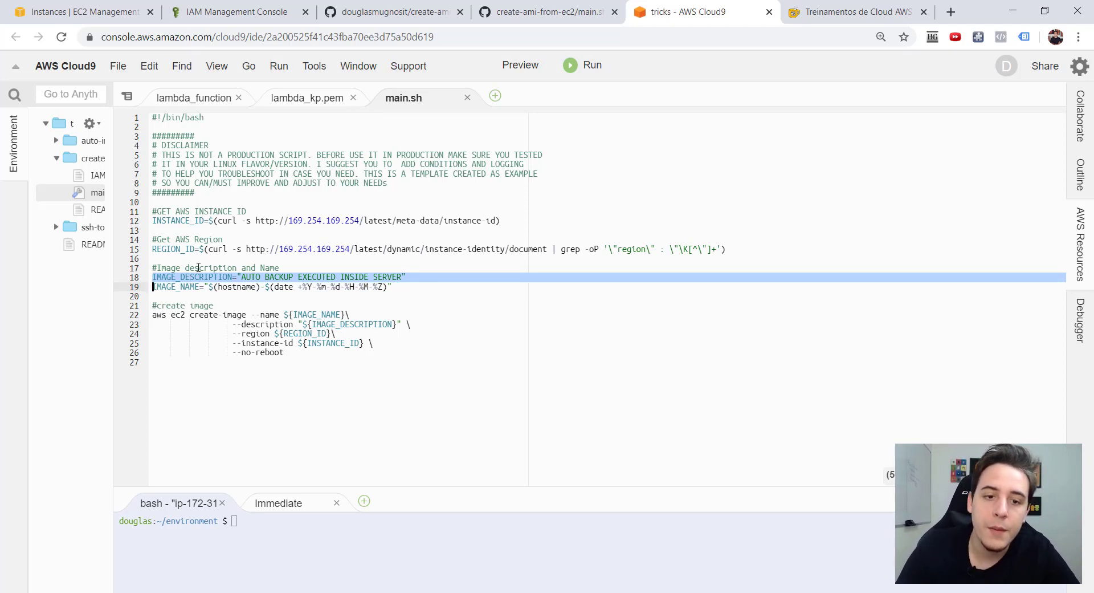
{"action": "double_click", "coordinate": [262, 278]}
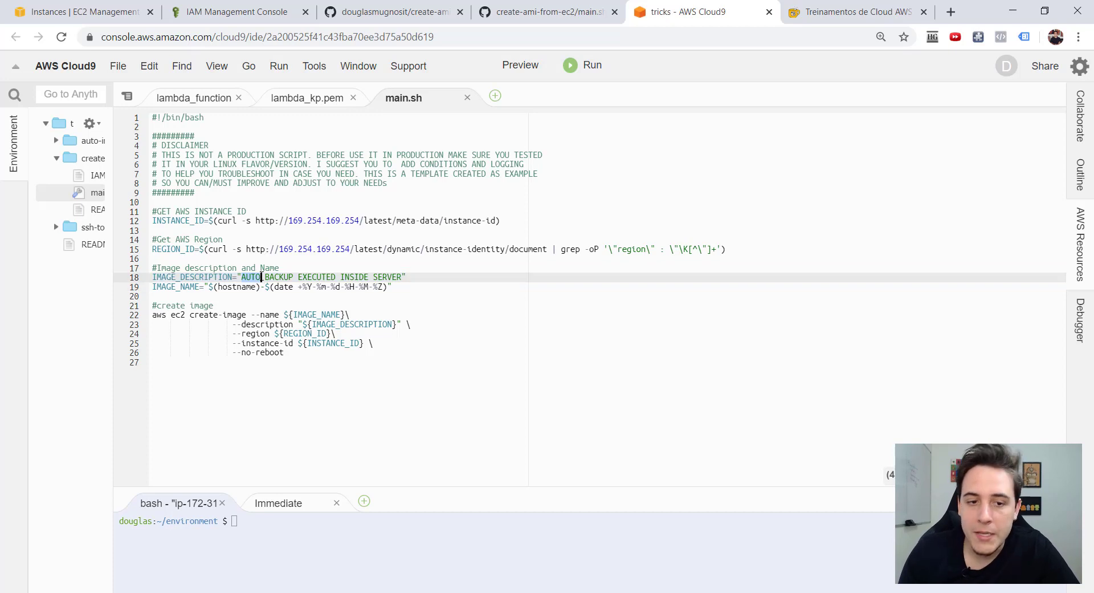
{"action": "double_click", "coordinate": [278, 278]}
{"action": "double_click", "coordinate": [318, 278]}
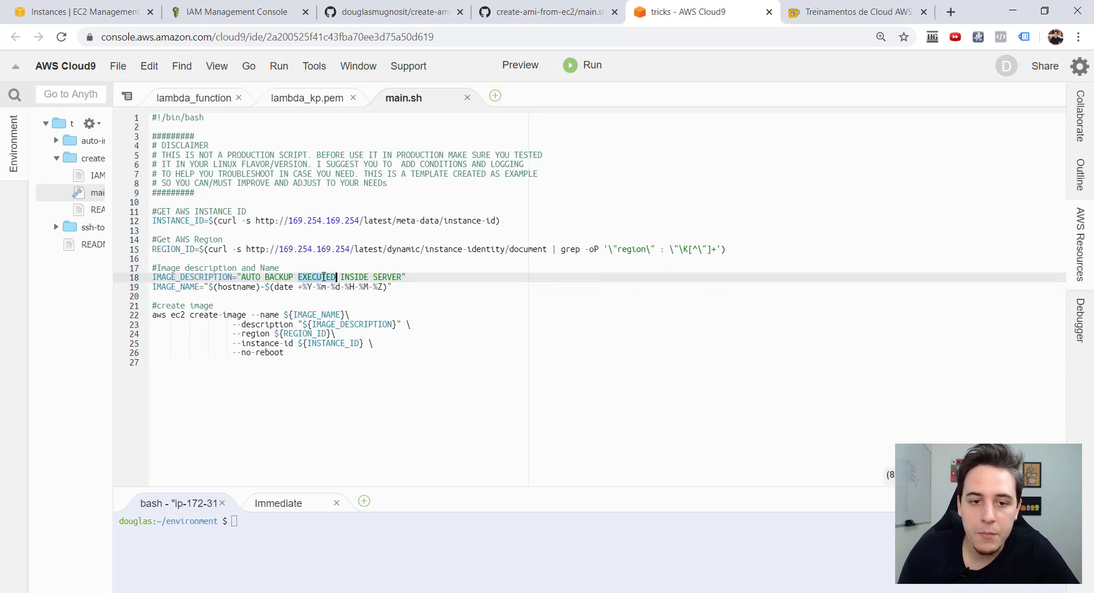
{"action": "double_click", "coordinate": [356, 277]}
{"action": "left_click", "coordinate": [388, 278]}
{"action": "double_click", "coordinate": [388, 277]}
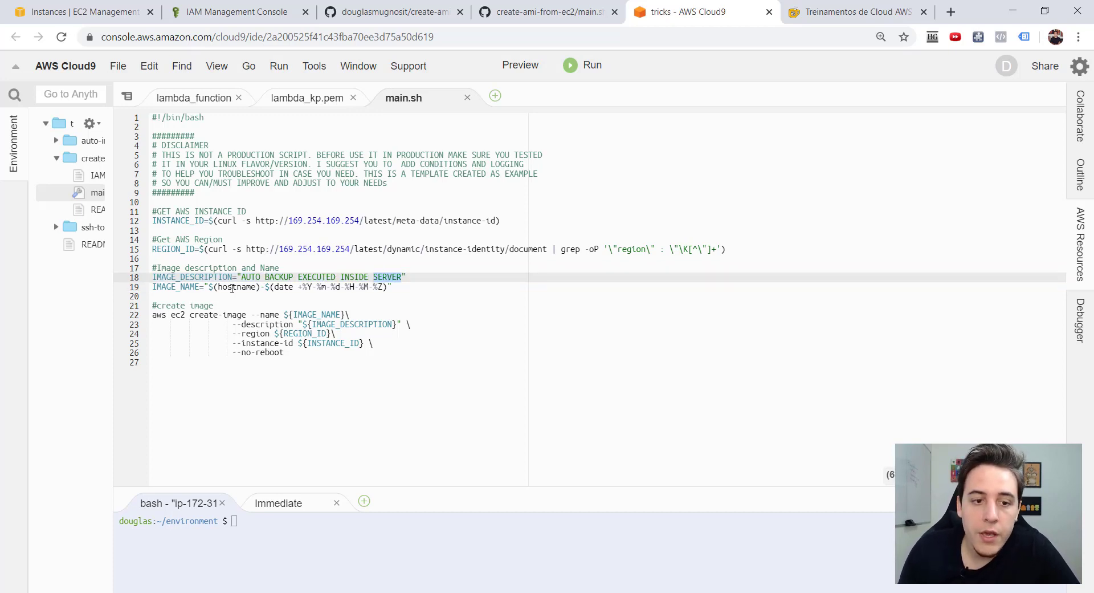
{"action": "double_click", "coordinate": [232, 287]}
{"action": "double_click", "coordinate": [242, 287]}
{"action": "left_click", "coordinate": [270, 286]}
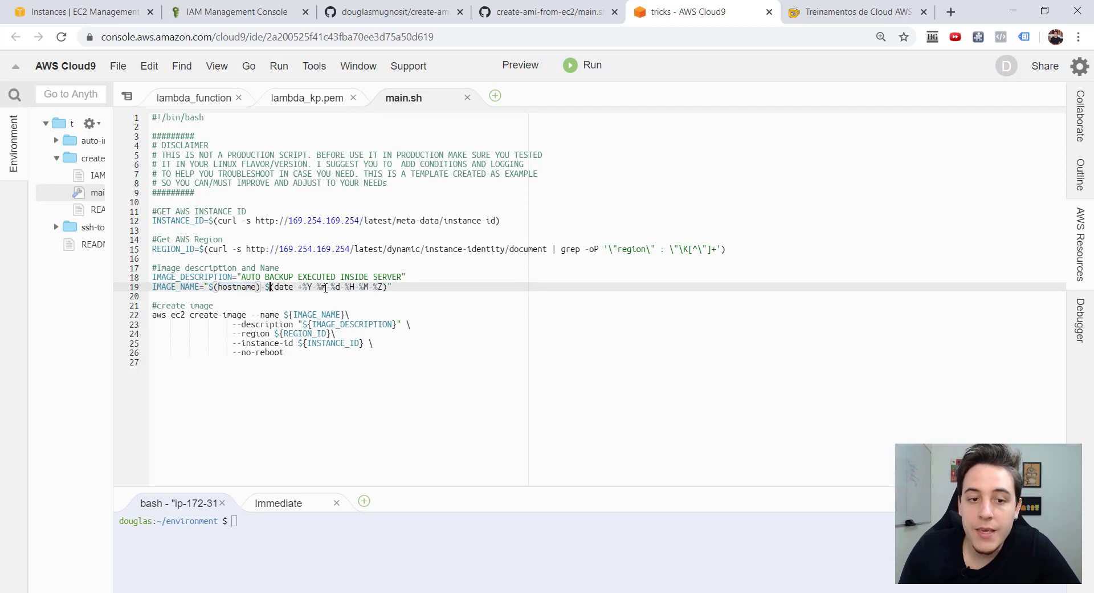
{"action": "left_click_drag", "start_coordinate": [325, 288], "coordinate": [388, 286]}
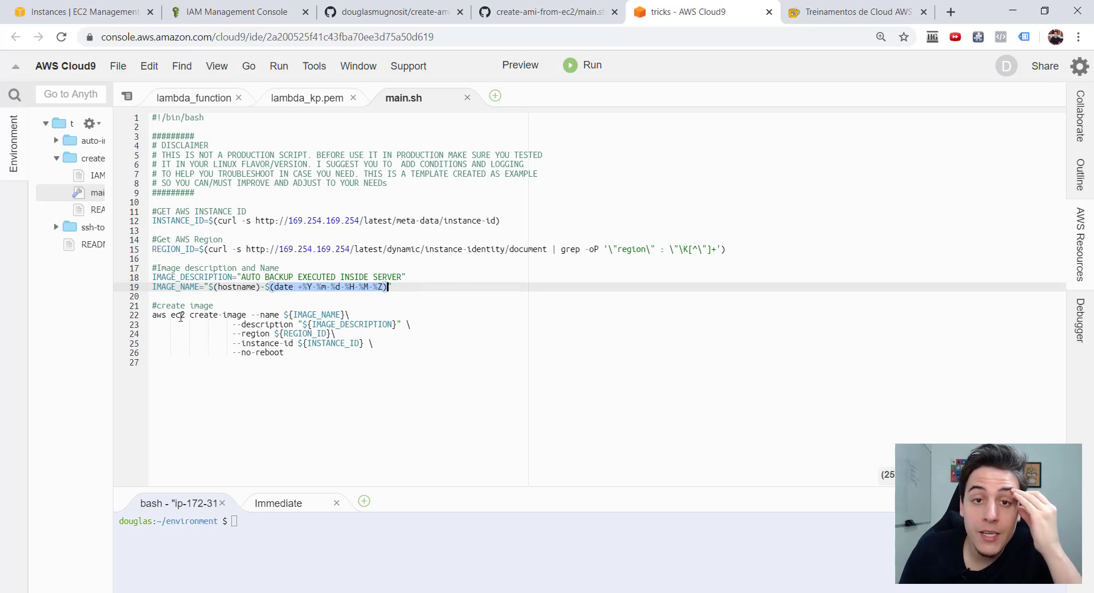
Trace the aws ec2 create-image command's IMAGE_NAME, IMAGE_DESCRIPTION and REGION_ID references in main.sh.
{"action": "double_click", "coordinate": [160, 315]}
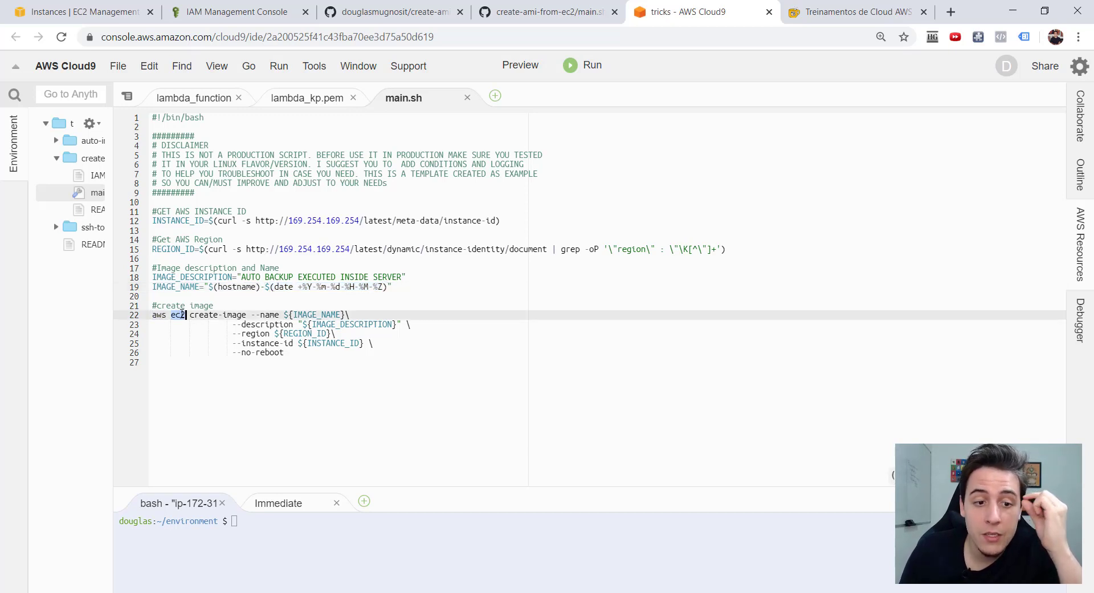
{"action": "double_click", "coordinate": [179, 315]}
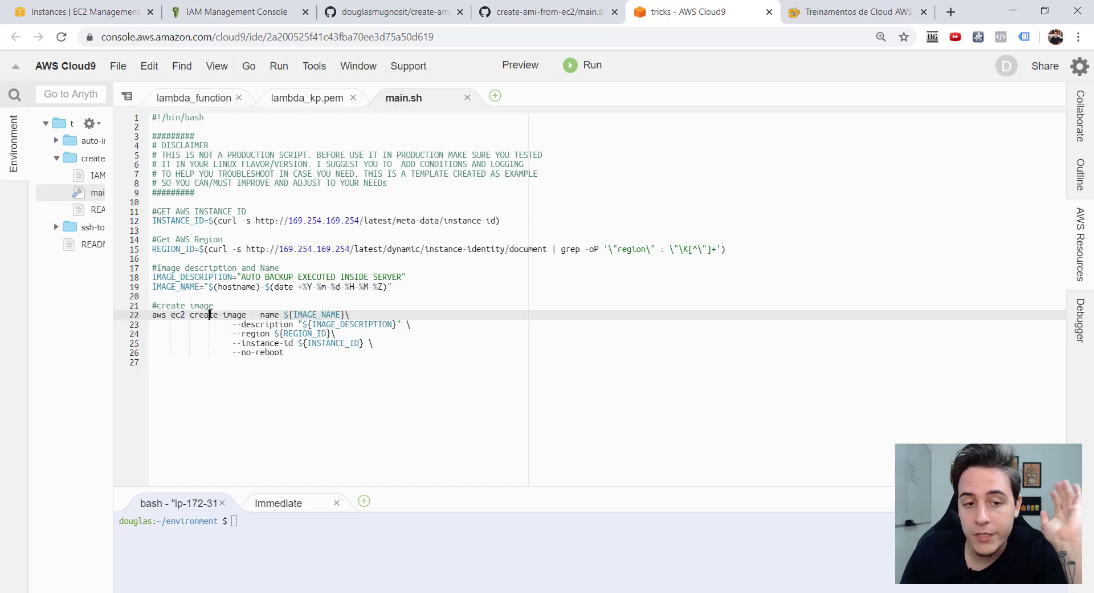
{"action": "double_click", "coordinate": [205, 314]}
{"action": "left_click", "coordinate": [254, 313]}
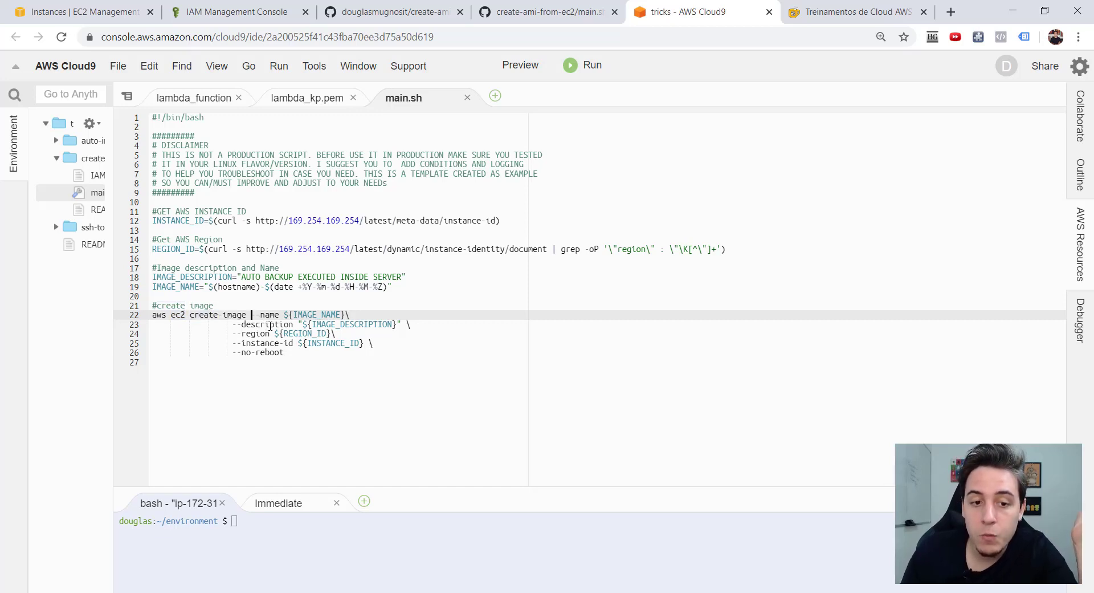
{"action": "double_click", "coordinate": [302, 314]}
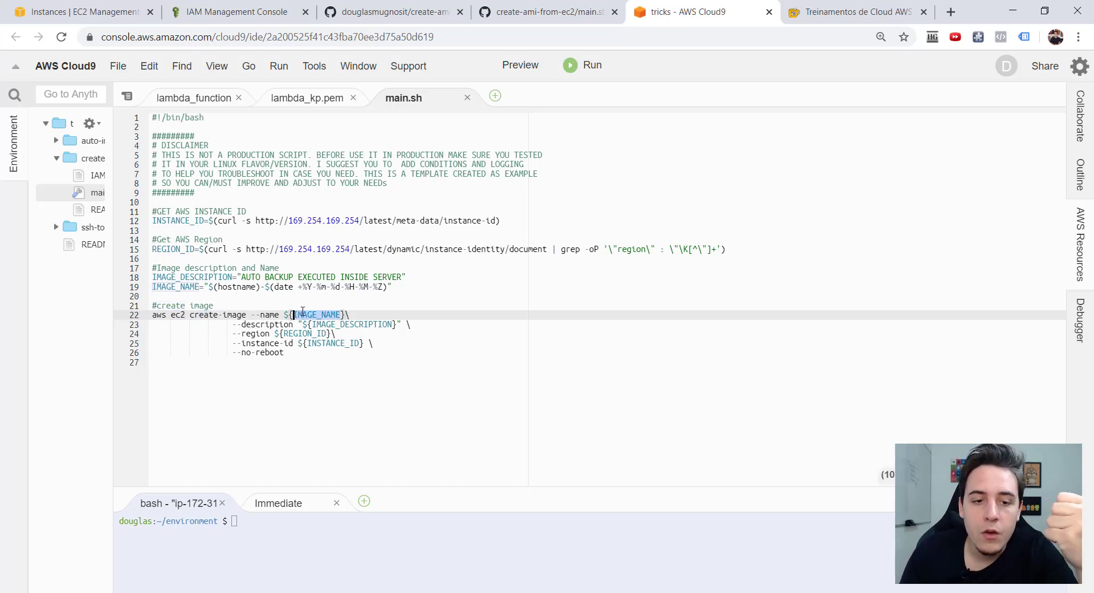
{"action": "left_click_drag", "start_coordinate": [209, 286], "coordinate": [389, 286]}
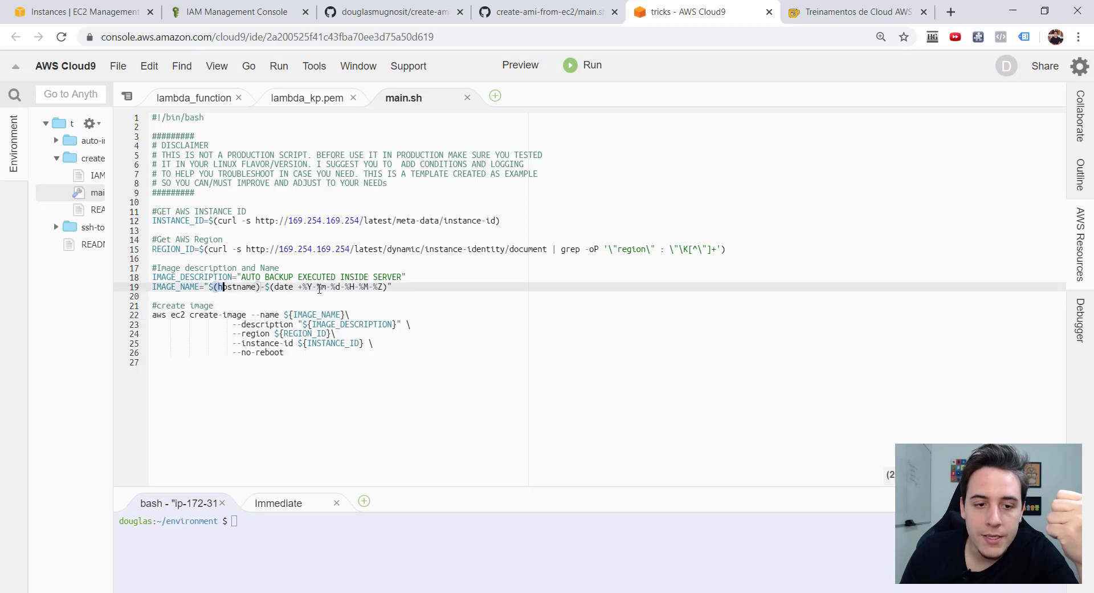
{"action": "double_click", "coordinate": [348, 325]}
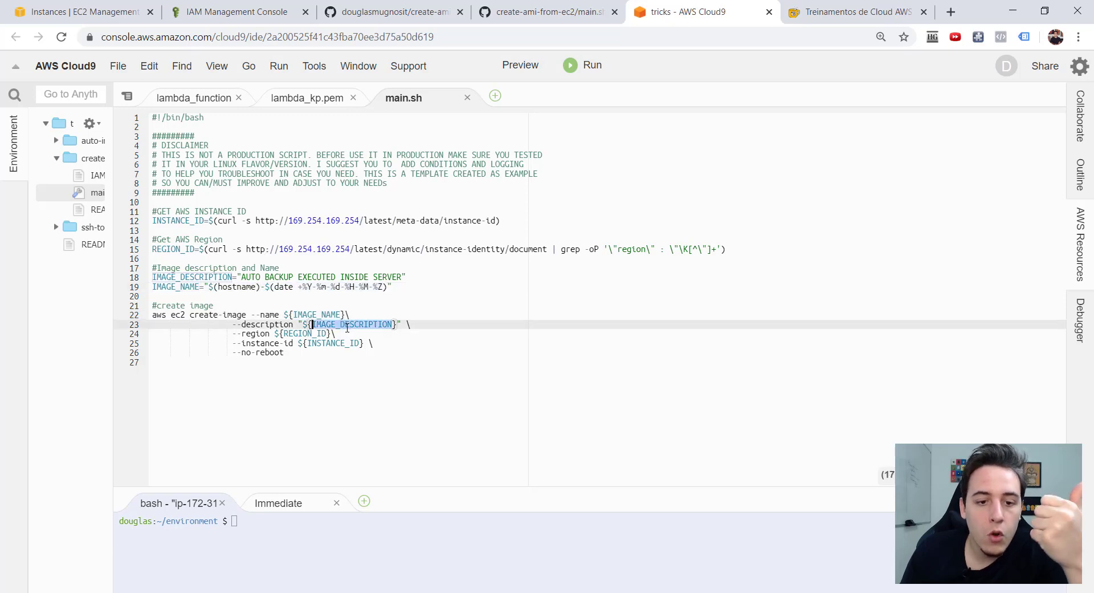
{"action": "double_click", "coordinate": [308, 333]}
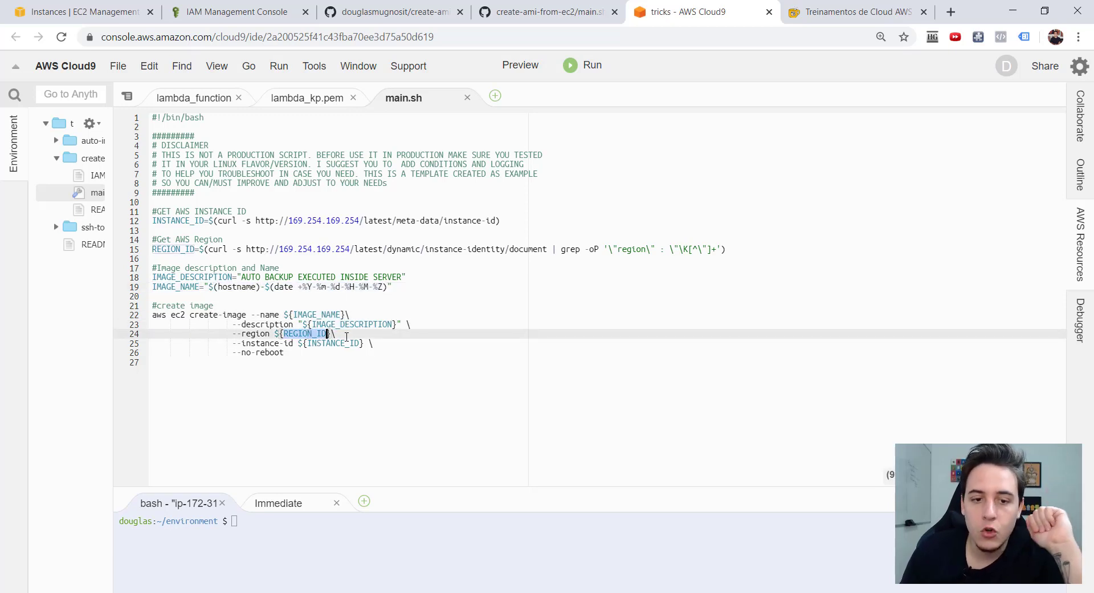
Trace INSTANCE_ID to its instance-id metadata path on line 12 and note the --no-reboot option.
{"action": "left_click", "coordinate": [336, 344]}
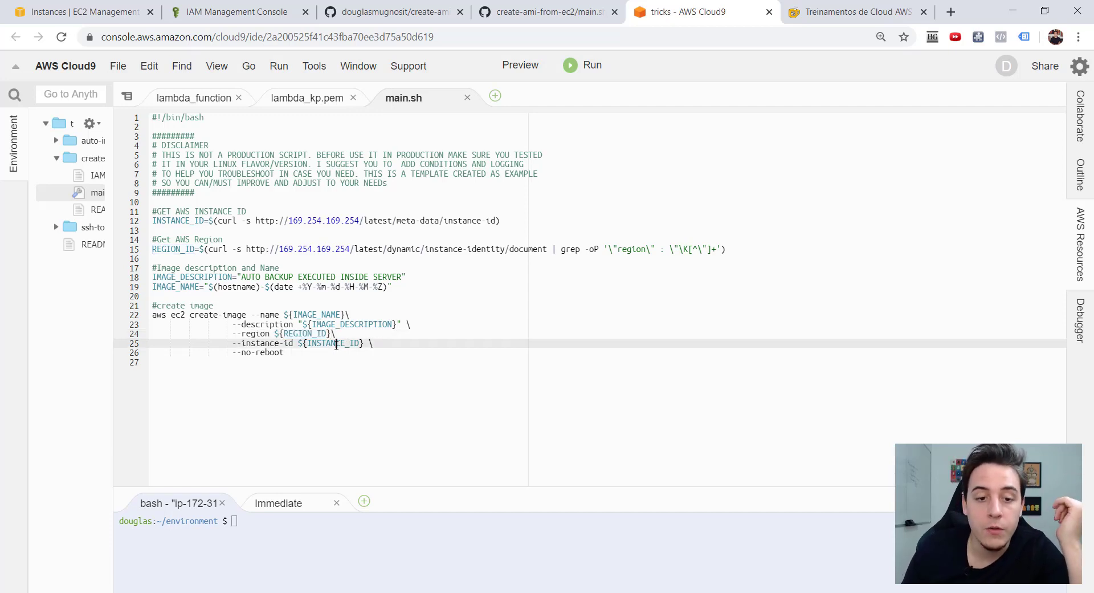
{"action": "double_click", "coordinate": [336, 343]}
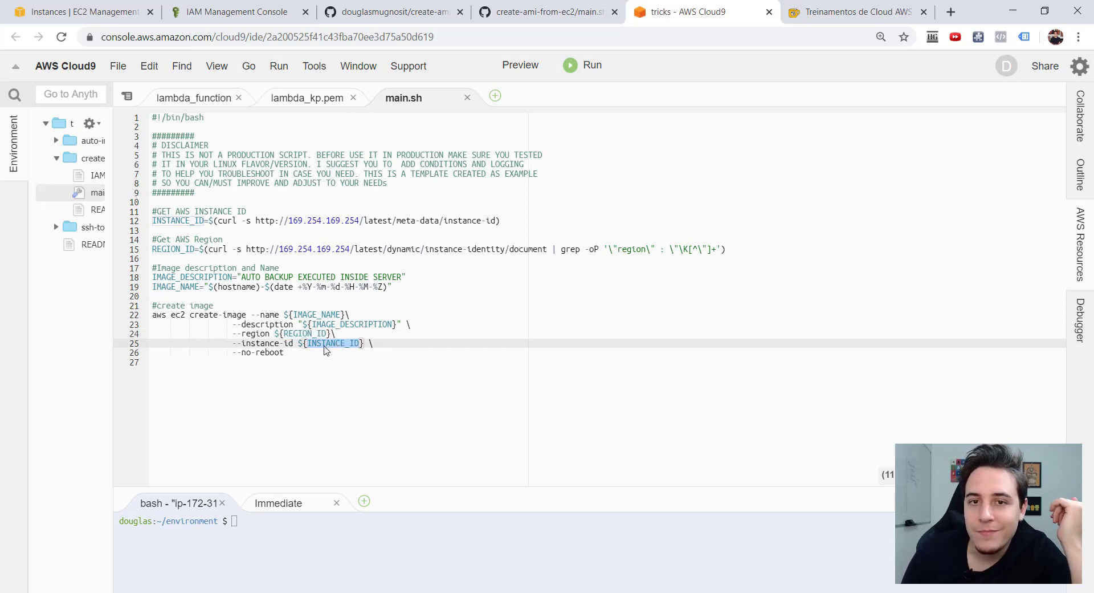
{"action": "left_click_drag", "start_coordinate": [500, 221], "coordinate": [449, 221]}
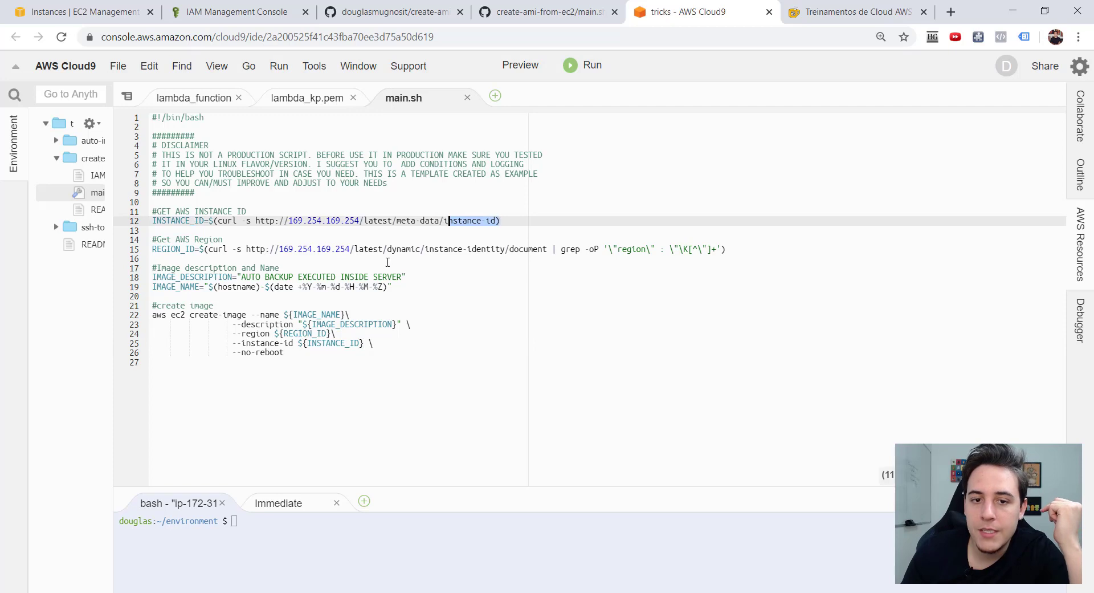
{"action": "left_click_drag", "start_coordinate": [238, 352], "coordinate": [289, 352]}
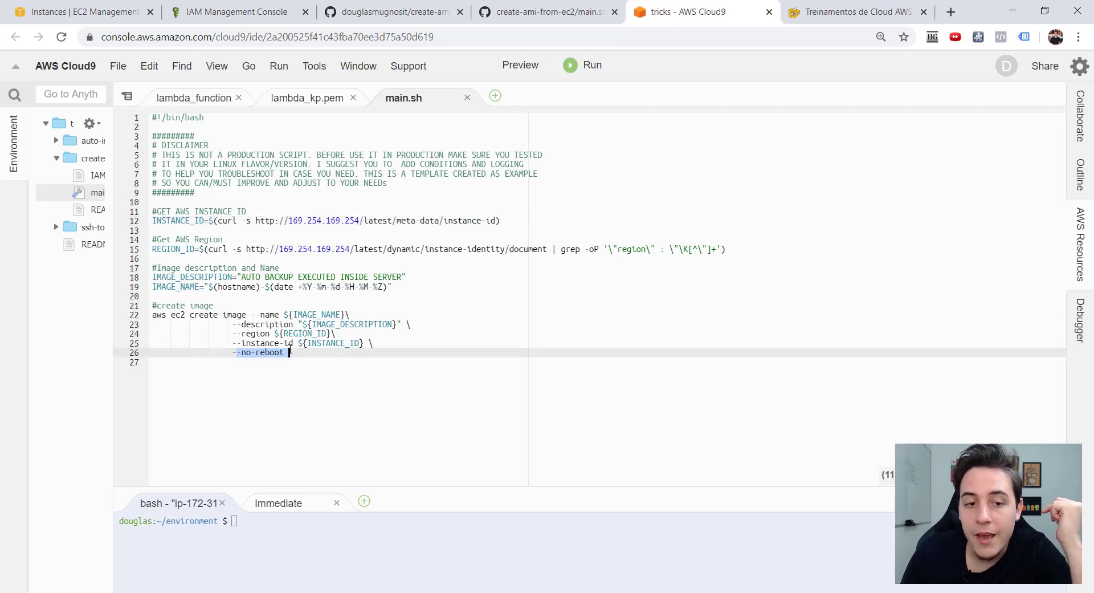
{"action": "left_click", "coordinate": [291, 353]}
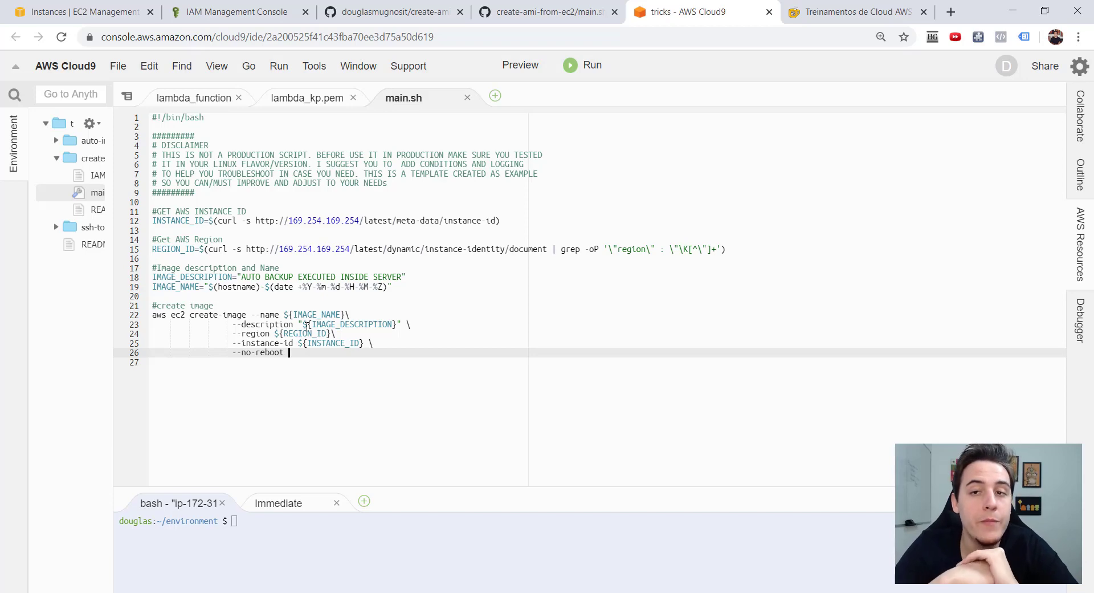
Open Create Image for the LNX instance, tick No reboot, then close without creating.
{"action": "left_click", "coordinate": [85, 11]}
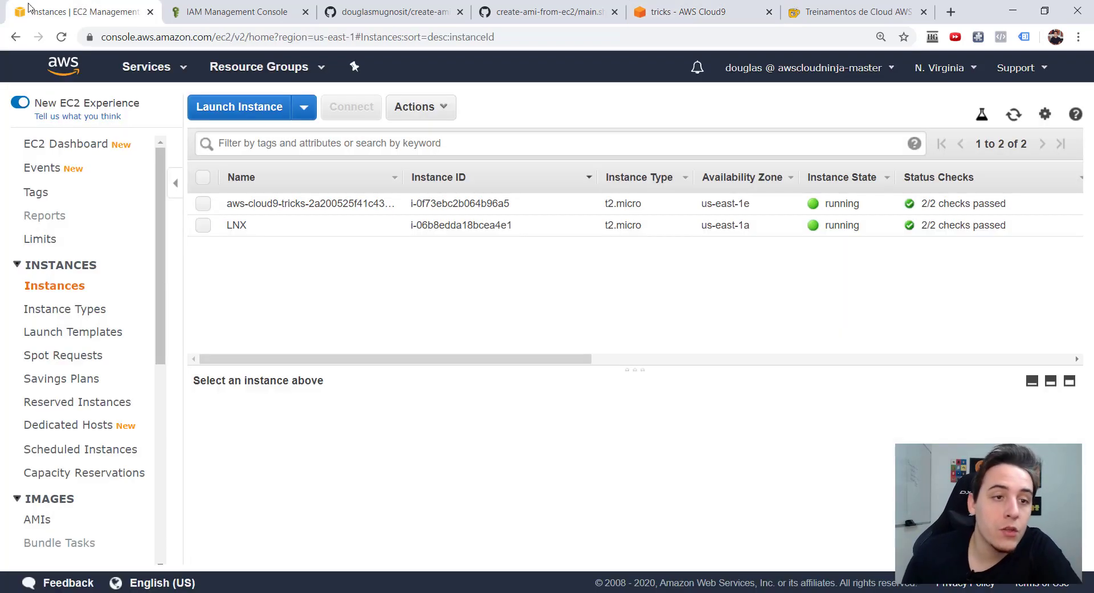
{"action": "left_click", "coordinate": [203, 225]}
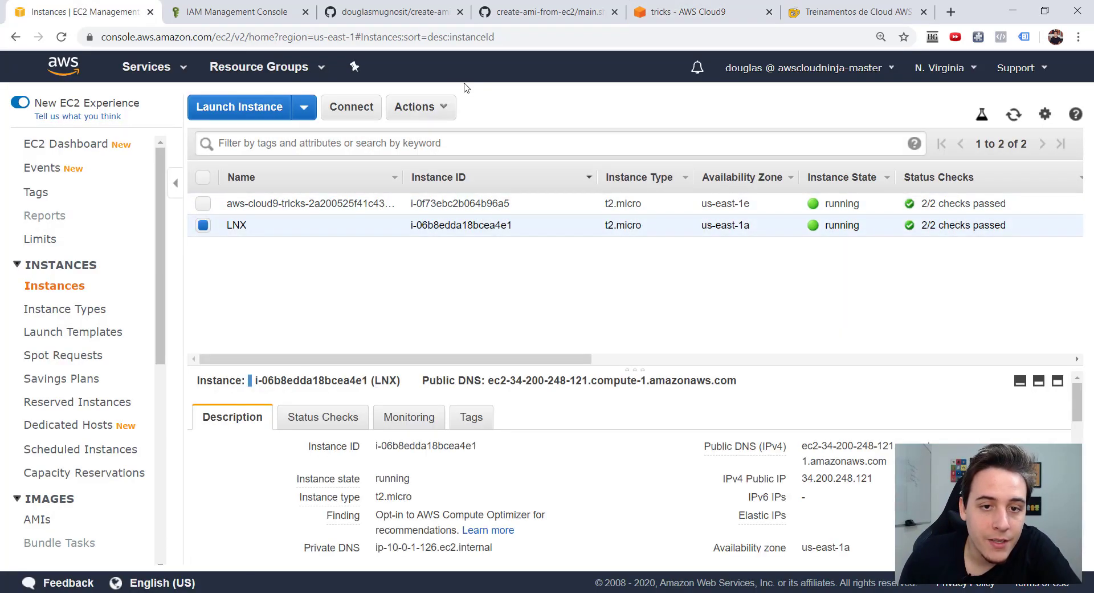
{"action": "left_click", "coordinate": [441, 107]}
{"action": "mouse_move", "coordinate": [495, 228]}
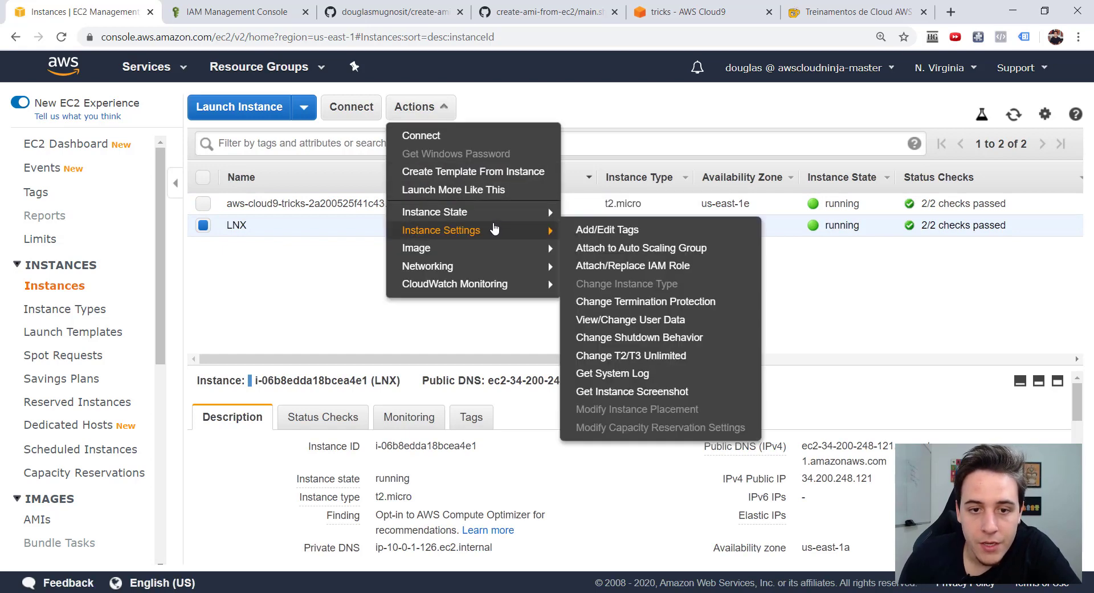
{"action": "mouse_move", "coordinate": [487, 250]}
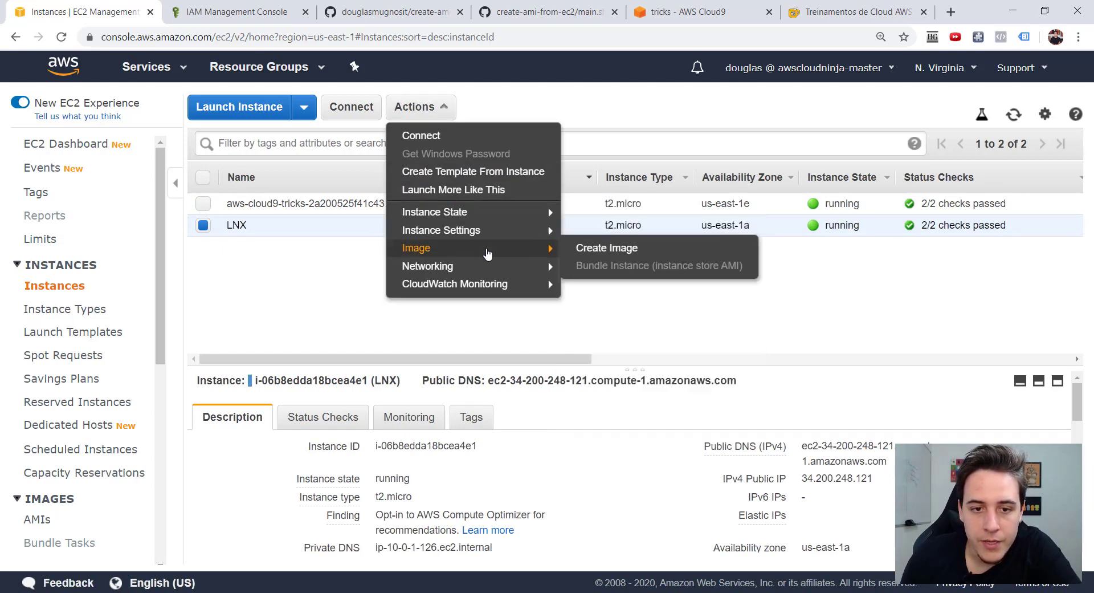
{"action": "left_click", "coordinate": [581, 249]}
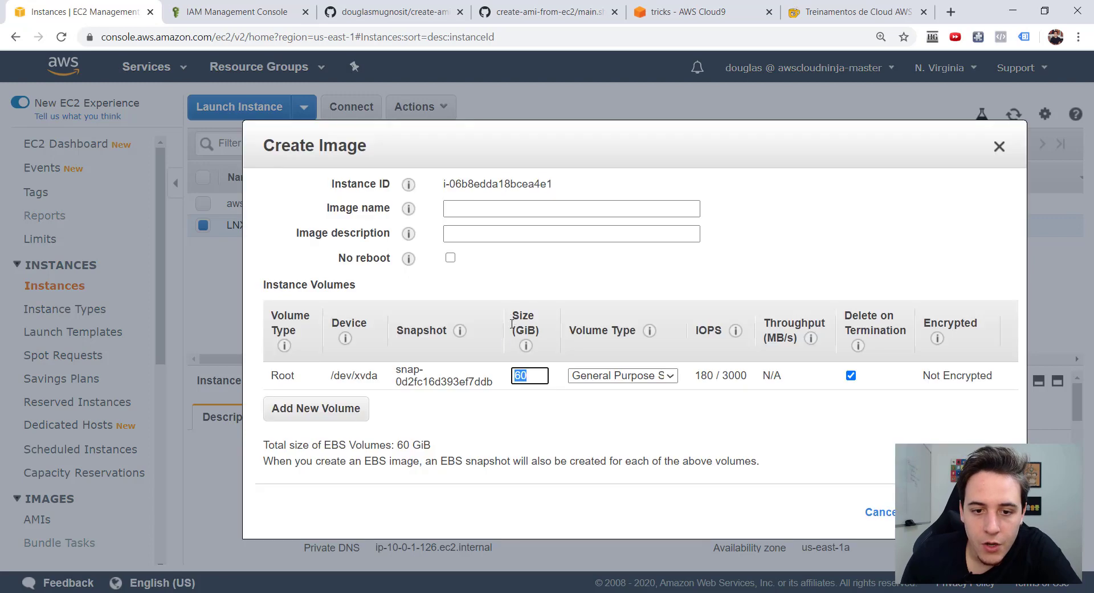
{"action": "left_click_drag", "start_coordinate": [355, 260], "coordinate": [389, 259]}
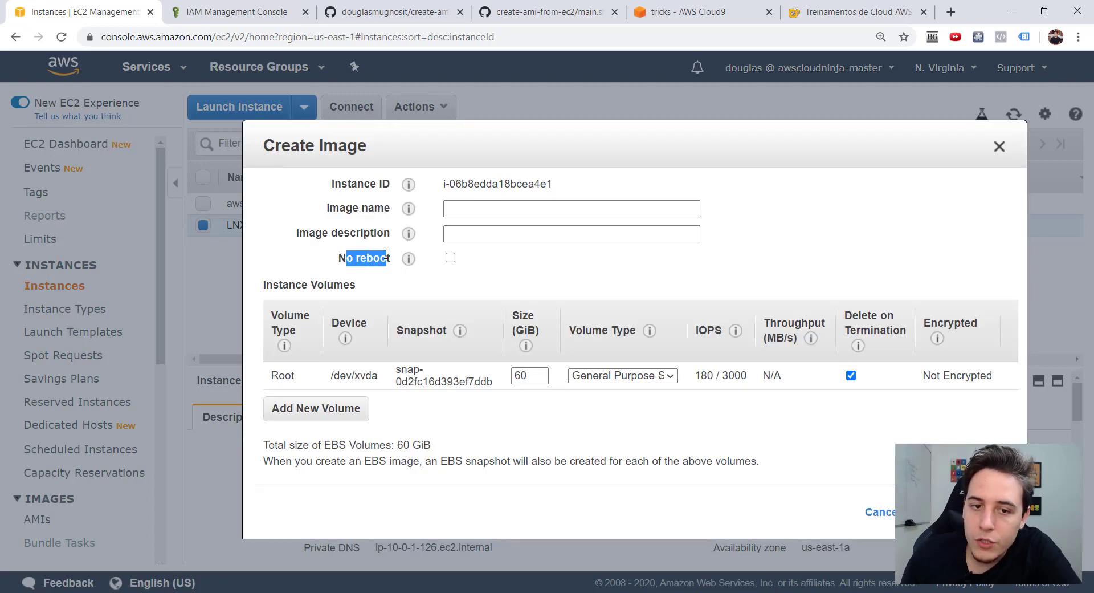
{"action": "left_click", "coordinate": [450, 258]}
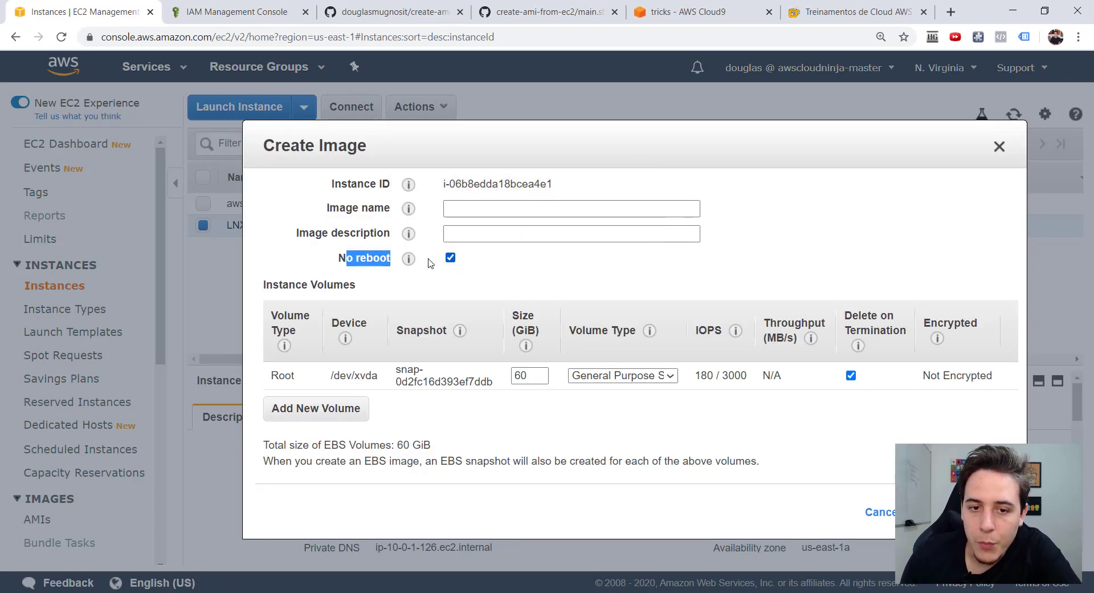
{"action": "mouse_move", "coordinate": [411, 262]}
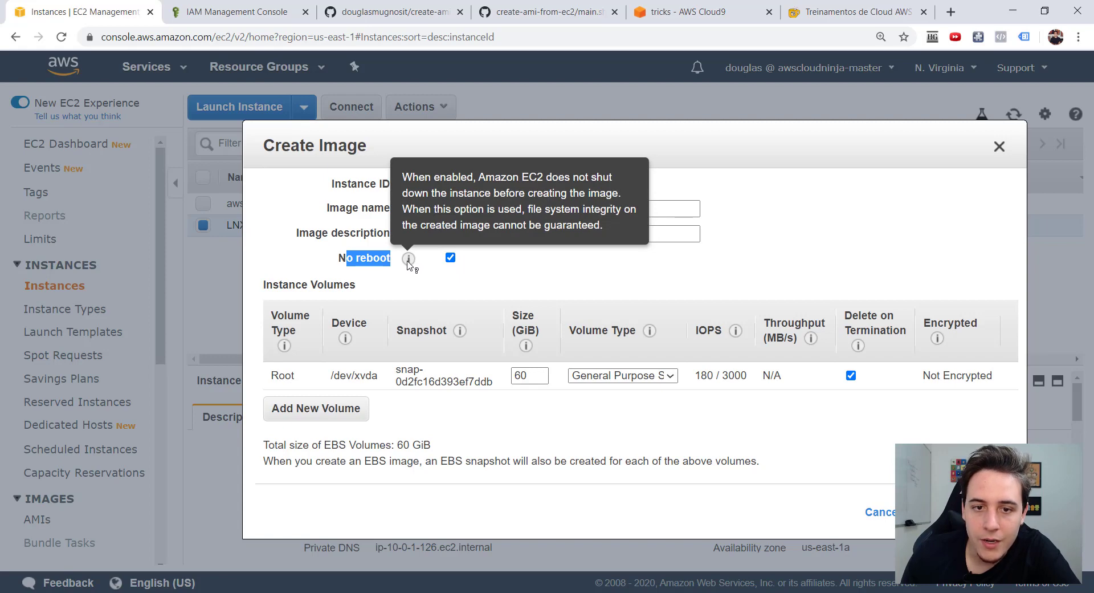
{"action": "left_click", "coordinate": [1001, 147]}
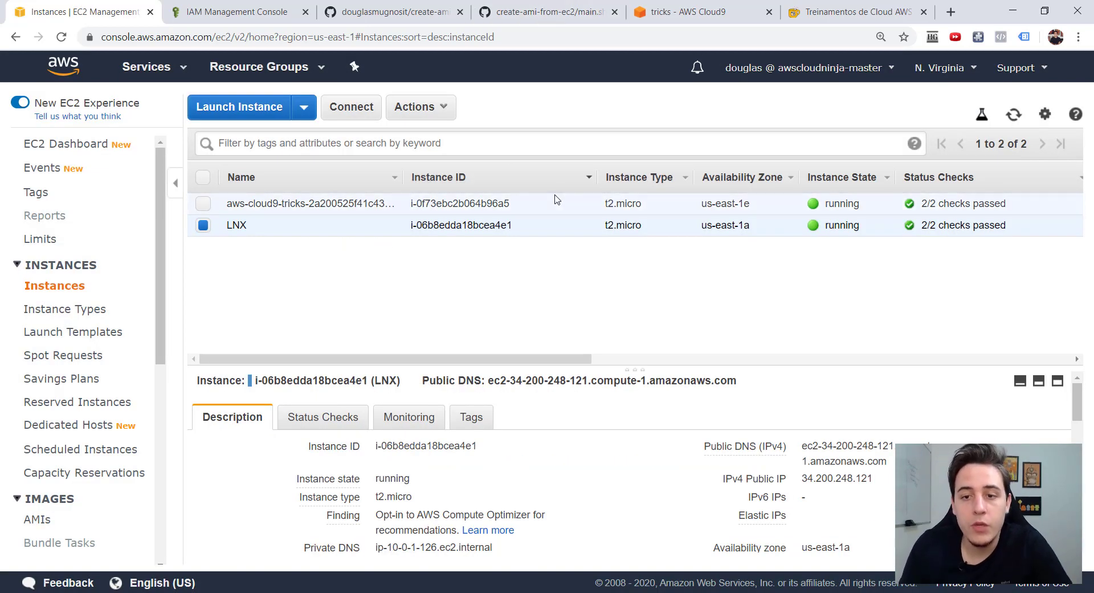
Glance at the IAM role tab with its image policy, then move back through the tabs.
{"action": "key", "text": "alt+Tab"}
{"action": "left_click", "coordinate": [228, 12]}
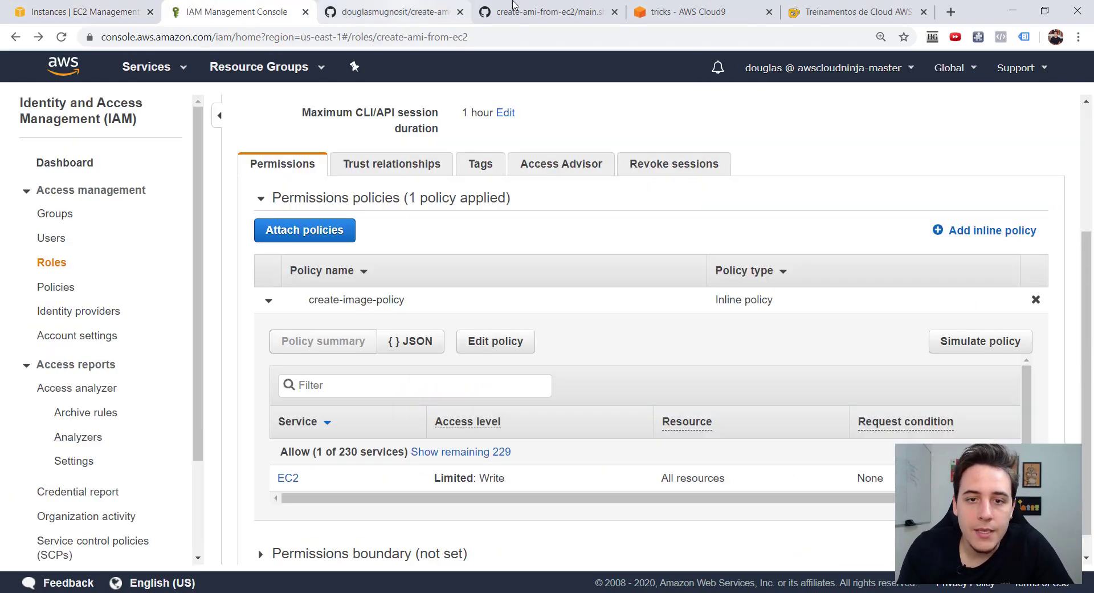
{"action": "left_click", "coordinate": [393, 12]}
Copy the entire main.sh script with --no-reboot restored, then switch to the PuTTY root terminal.
{"action": "left_click", "coordinate": [684, 11]}
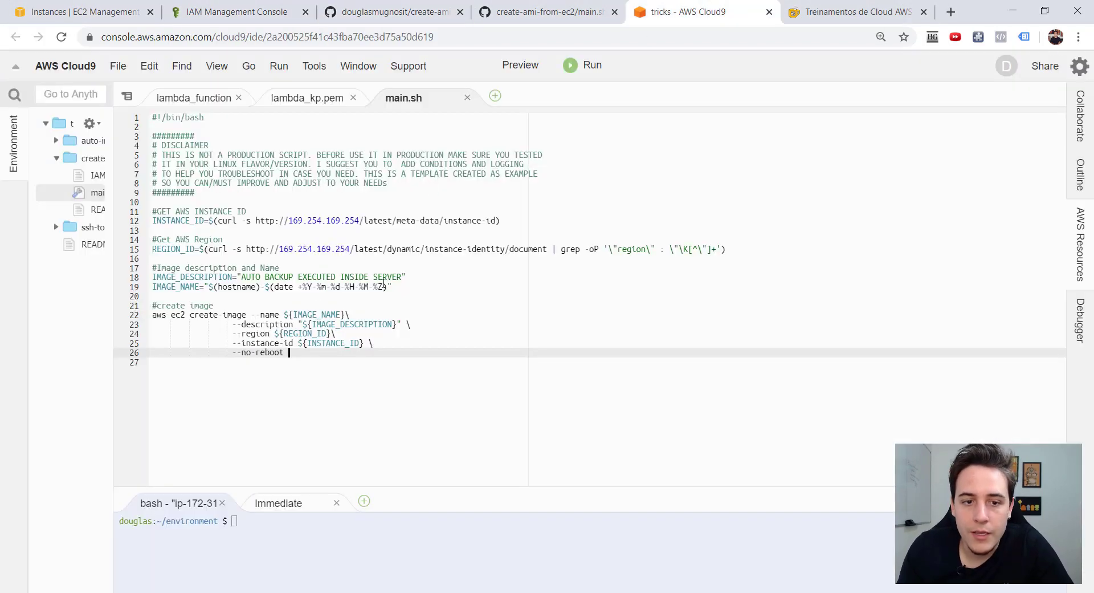
{"action": "left_click", "coordinate": [235, 351], "text": "shift"}
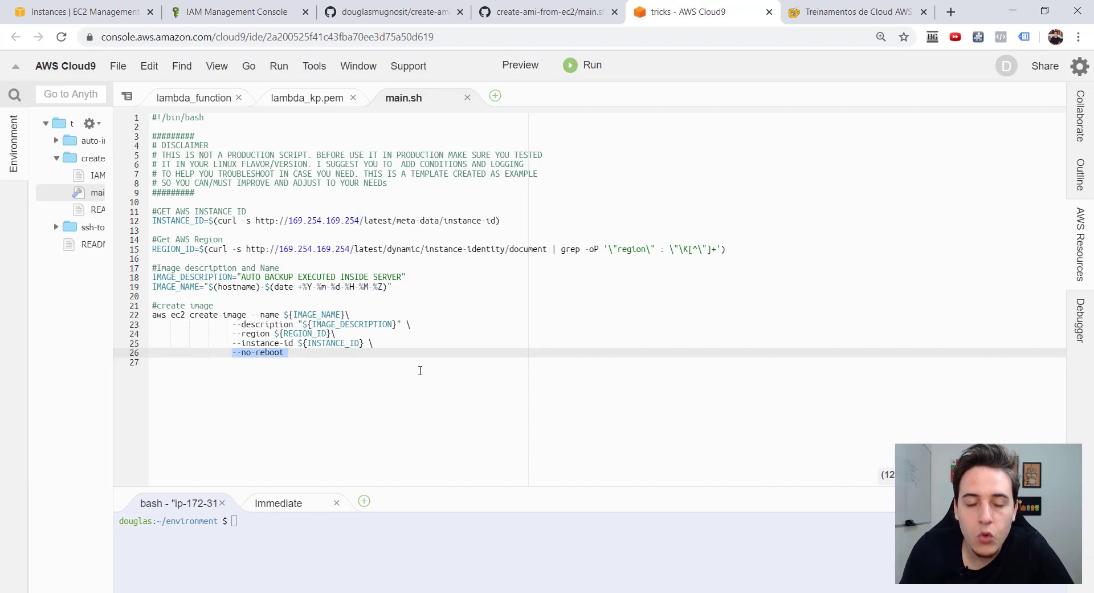
{"action": "left_click", "coordinate": [251, 357]}
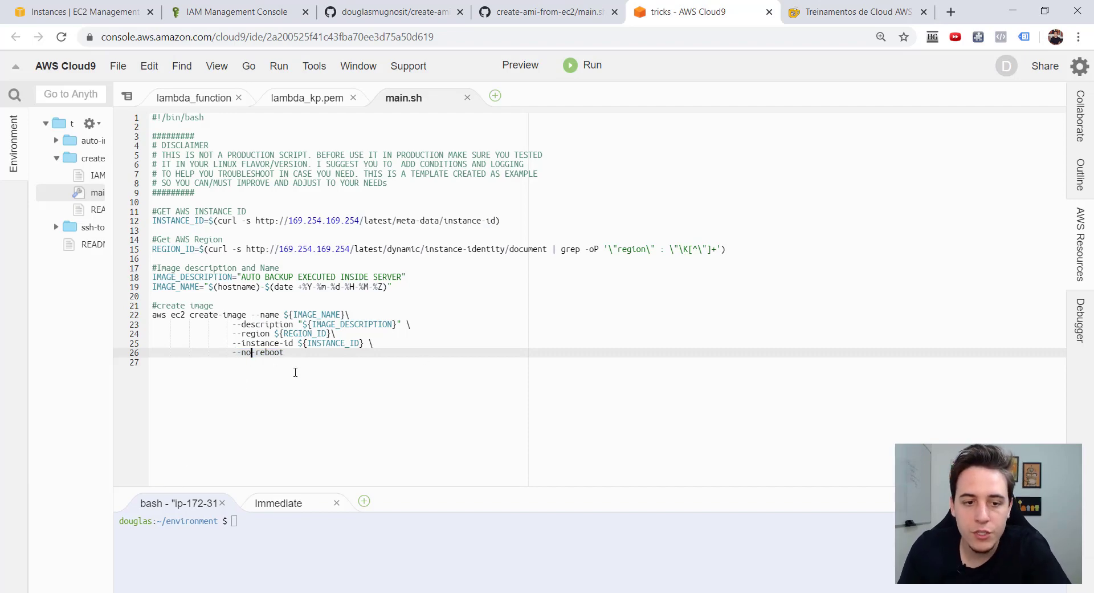
{"action": "key", "text": "BackSpace"}
{"action": "key", "text": "BackSpace"}
{"action": "key", "text": "BackSpace"}
{"action": "key", "text": "ctrl+z"}
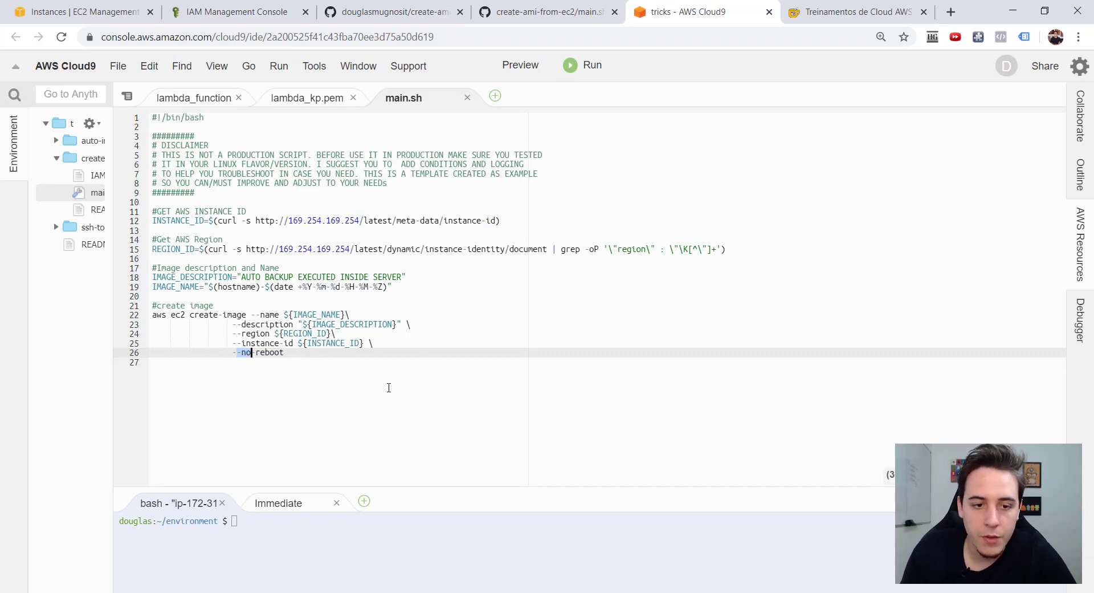
{"action": "left_click", "coordinate": [442, 370]}
{"action": "key", "text": "ctrl+a"}
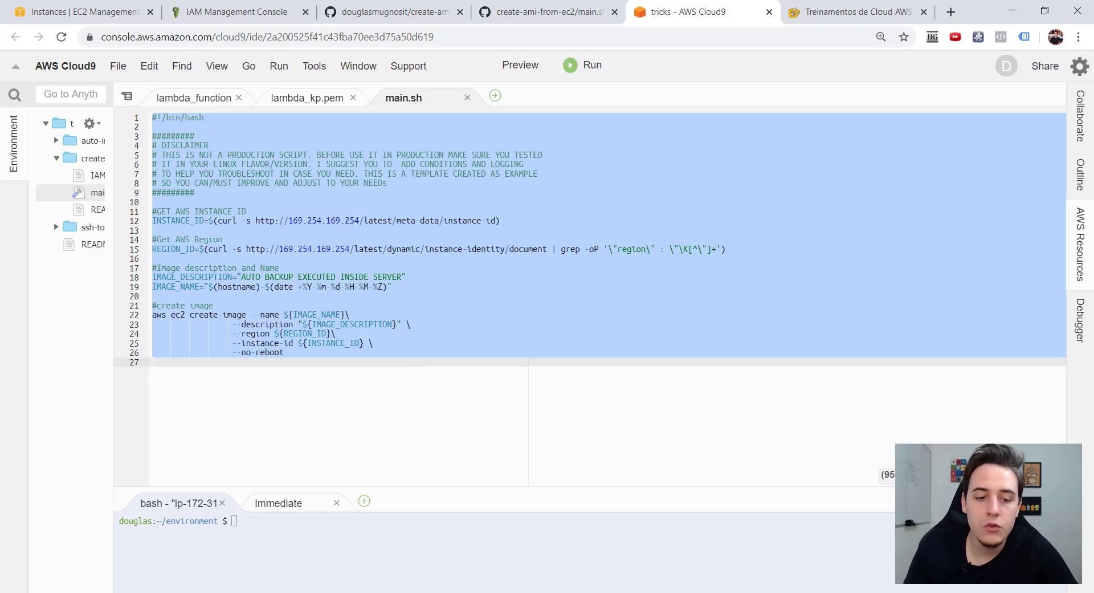
{"action": "key", "text": "alt+Tab"}
{"action": "key", "text": "ctrl+c"}
{"action": "key", "text": "ctrl+c"}
{"action": "key", "text": "ctrl+c"}
Move into the /bin directory on the instance with cd /bin.
{"action": "type", "text": "v"}
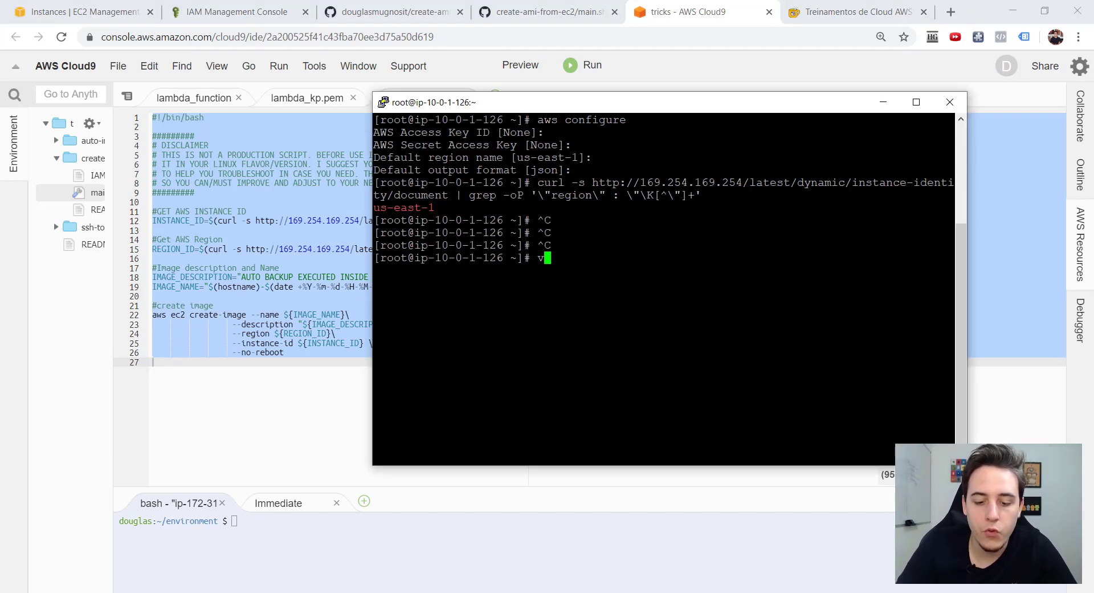
{"action": "type", "text": "i script"}
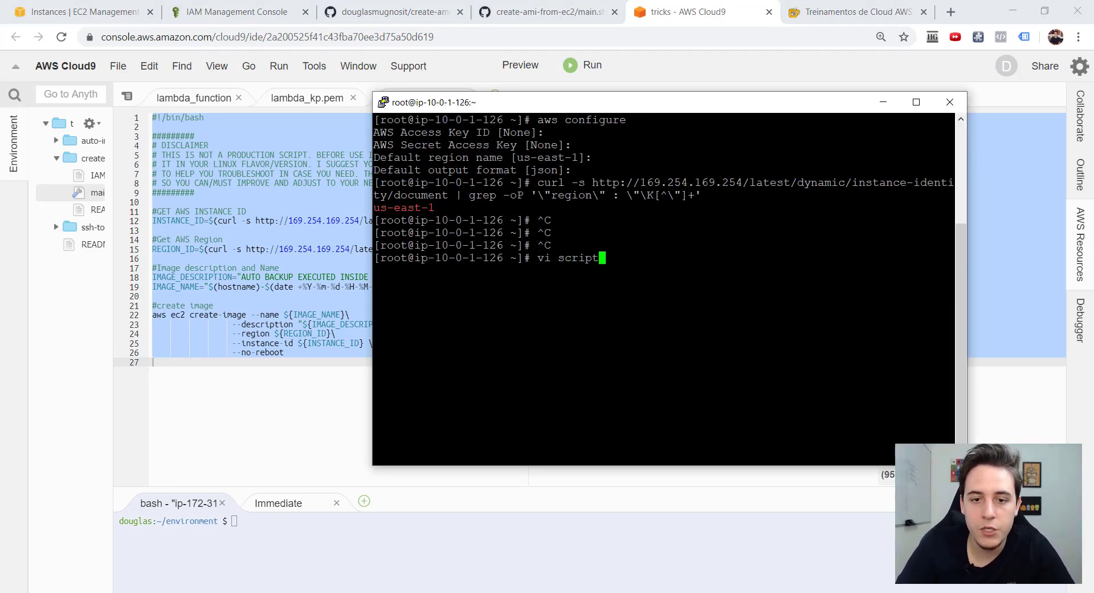
{"action": "key", "text": "ctrl+c"}
{"action": "type", "text": "cd /"}
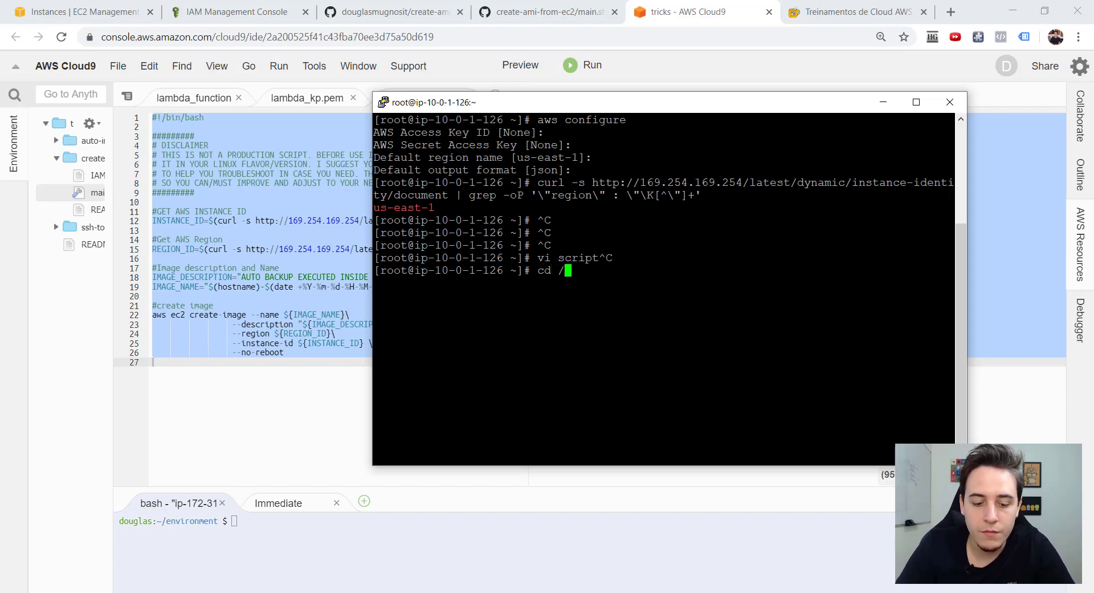
{"action": "type", "text": "bin"}
{"action": "key", "text": "Return"}
Create create-ami.sh in vi, paste the copied script, and save with :wq.
{"action": "type", "text": "vi"}
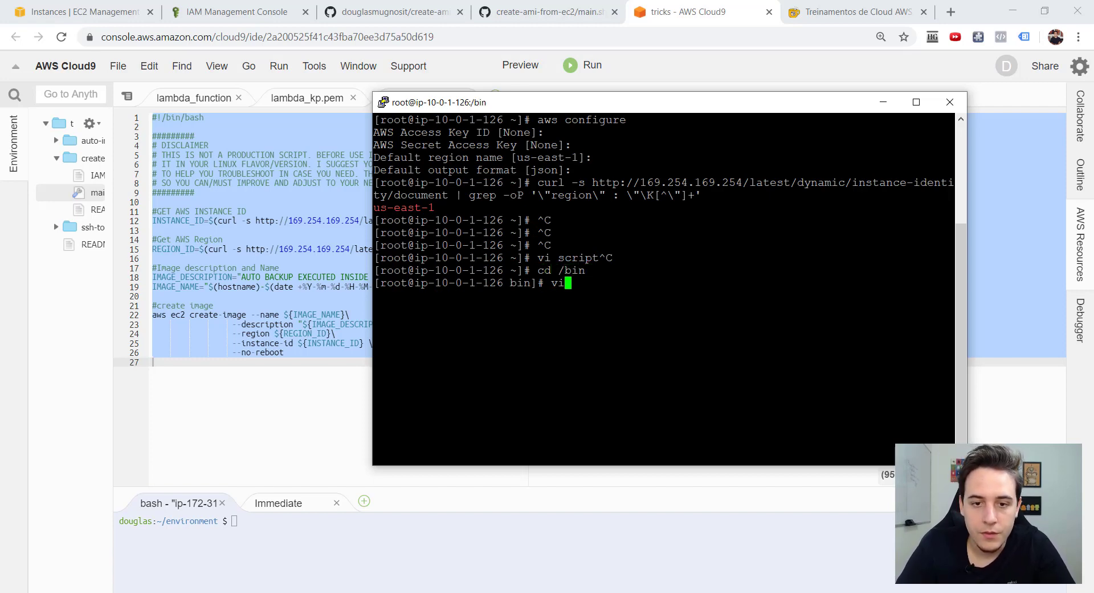
{"action": "type", "text": " scr"}
{"action": "key", "text": "BackSpace"}
{"action": "key", "text": "BackSpace"}
{"action": "key", "text": "BackSpace"}
{"action": "key", "text": "BackSpace"}
{"action": "key", "text": "BackSpace"}
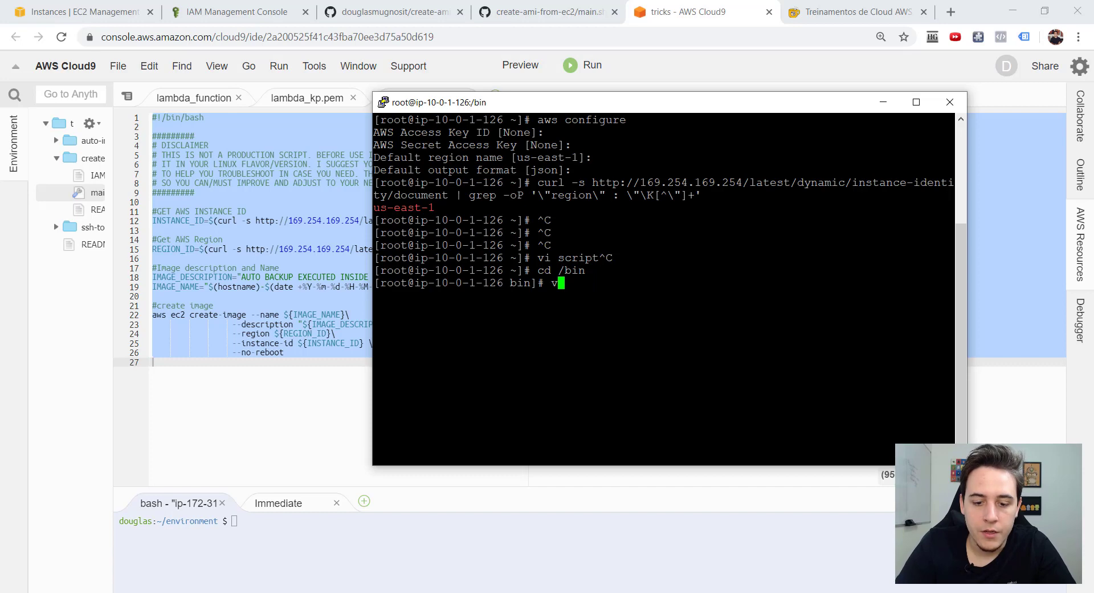
{"action": "type", "text": "i create-ami"}
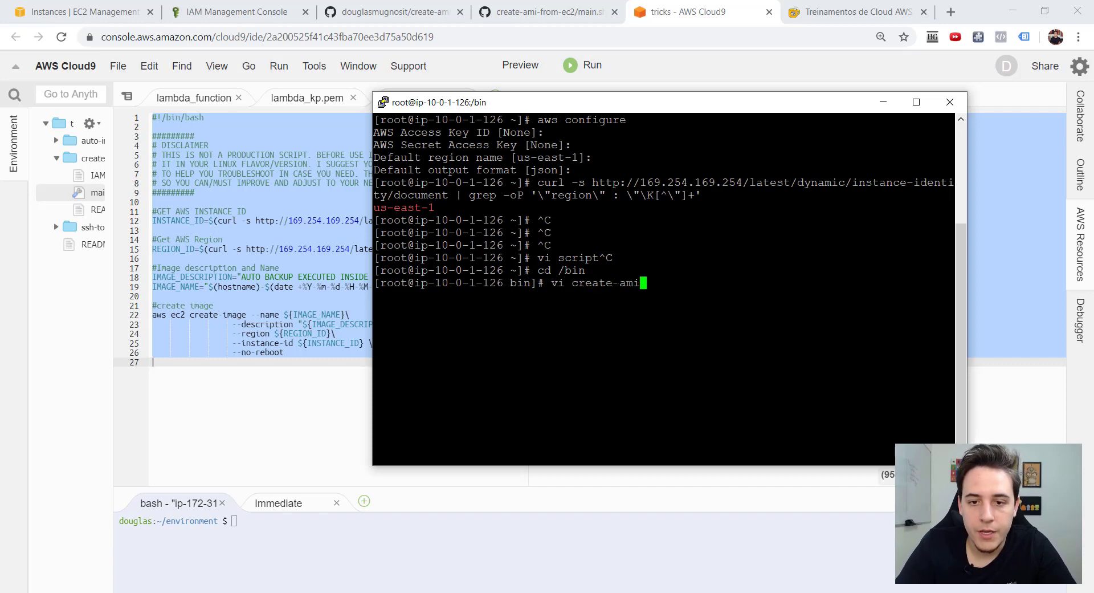
{"action": "type", "text": ".sh"}
{"action": "key", "text": "Return"}
{"action": "key", "text": "i"}
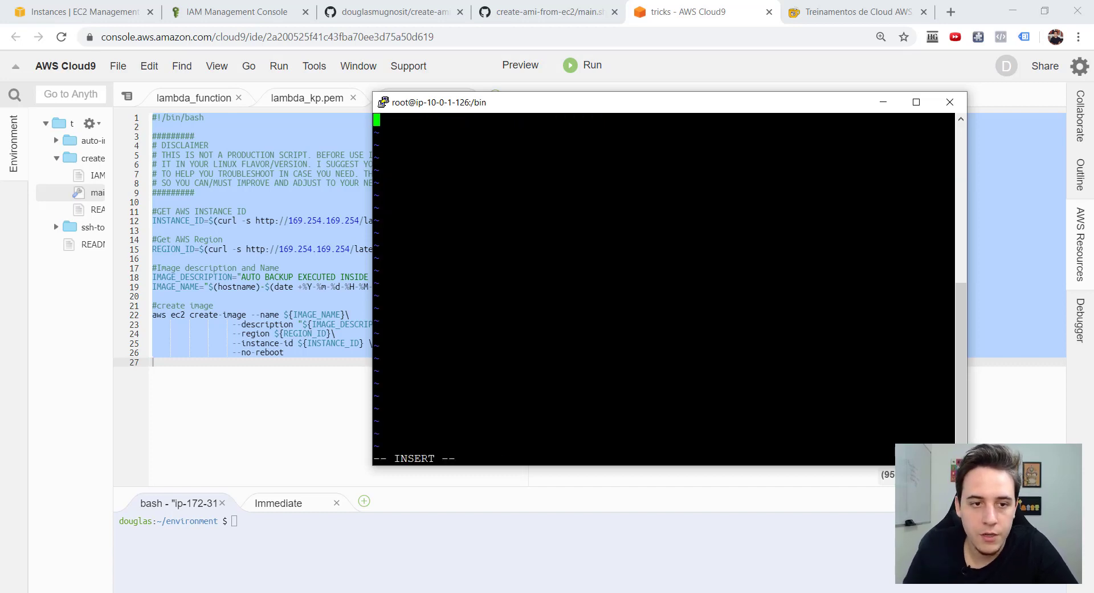
{"action": "key", "text": "shift+Insert"}
{"action": "key", "text": "Escape"}
{"action": "type", "text": ":wq"}
{"action": "key", "text": "Return"}
Return to the root directory with cd /.
{"action": "type", "text": "cd "}
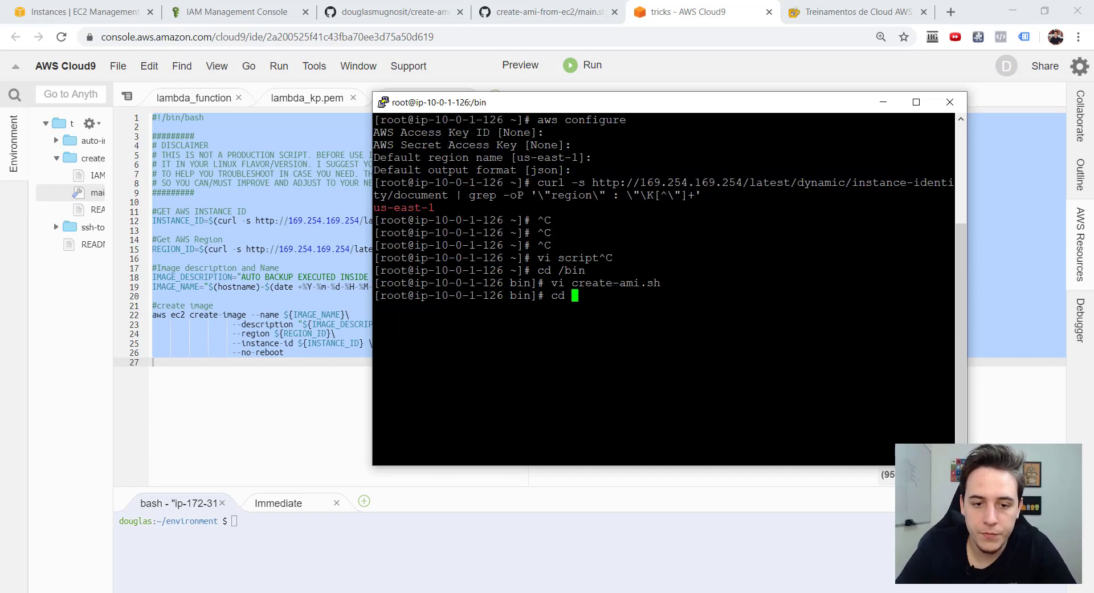
{"action": "type", "text": "/"}
{"action": "key", "text": "Return"}
{"action": "type", "text": "c"}
{"action": "key", "text": "ctrl+c"}
Make /bin/create-ami.sh executable with chmod +x.
{"action": "type", "text": "./cre"}
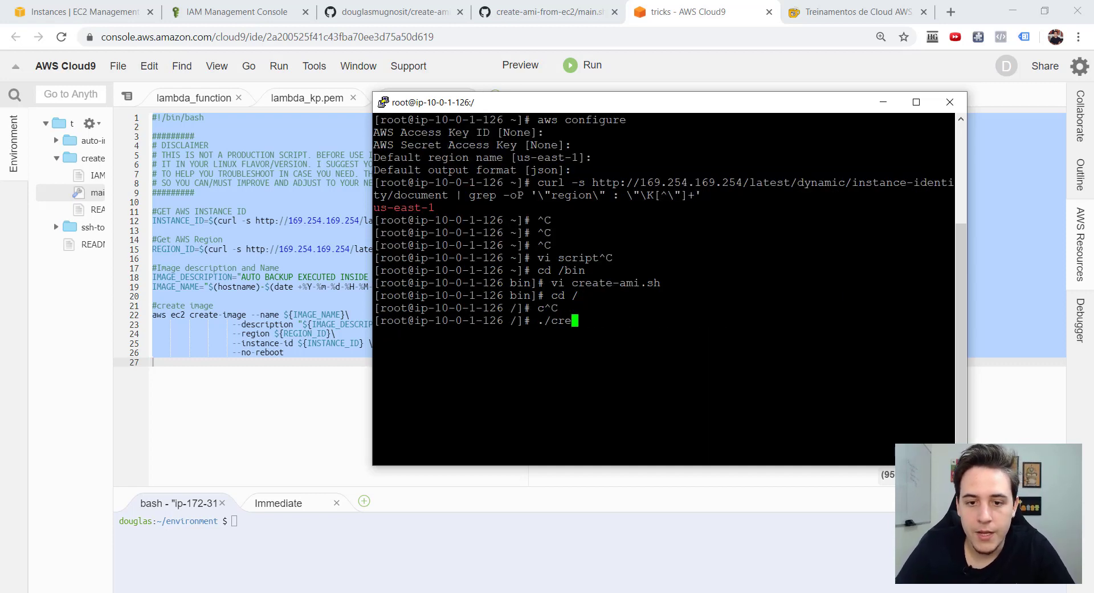
{"action": "key", "text": "ctrl+c"}
{"action": "type", "text": "chmo"}
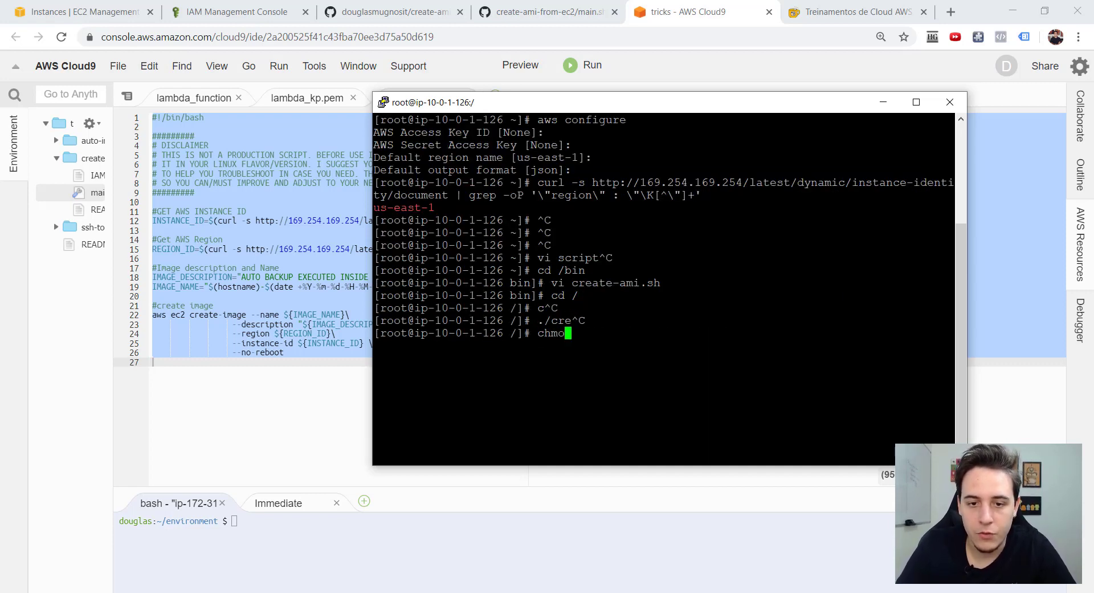
{"action": "type", "text": "d /bin/"}
{"action": "type", "text": "ch"}
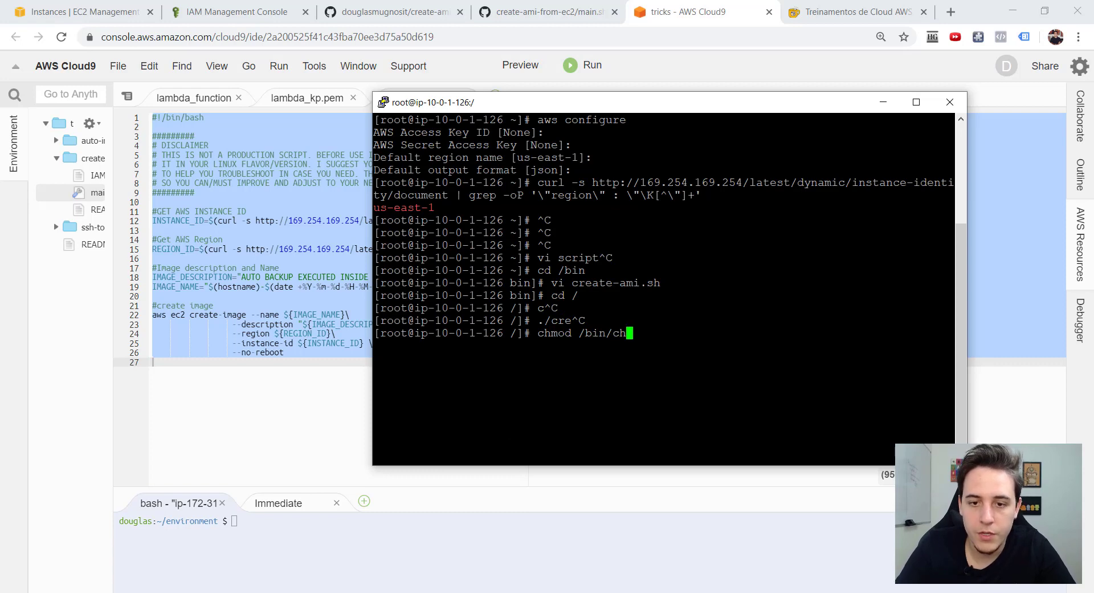
{"action": "key", "text": "BackSpace"}
{"action": "type", "text": "reate-"}
{"action": "key", "text": "Return"}
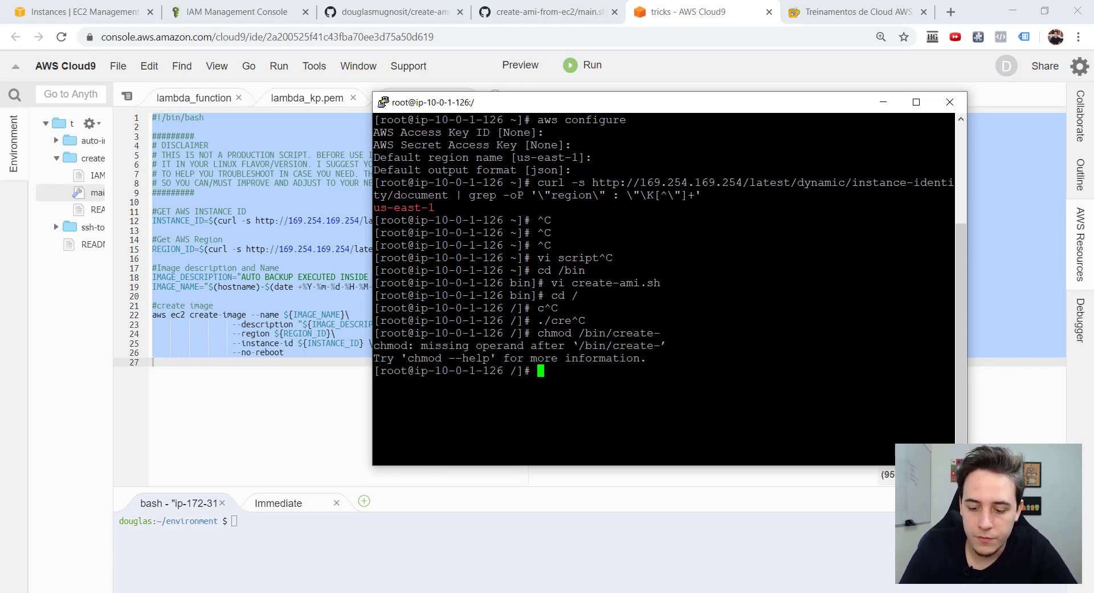
{"action": "key", "text": "Up"}
{"action": "key", "text": "Tab"}
{"action": "key", "text": "Return"}
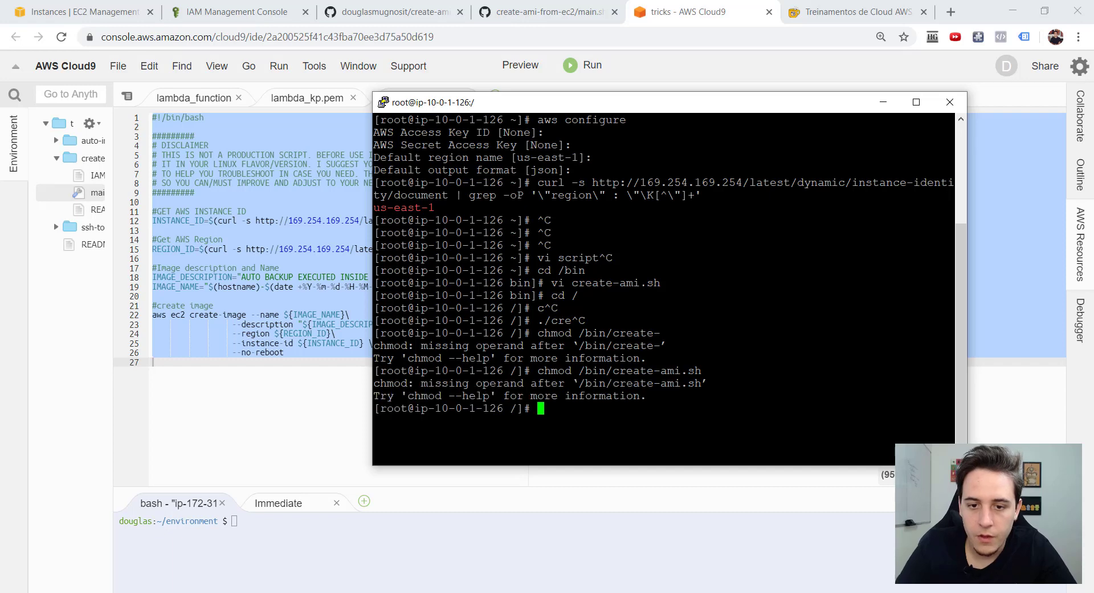
{"action": "type", "text": "chmod "}
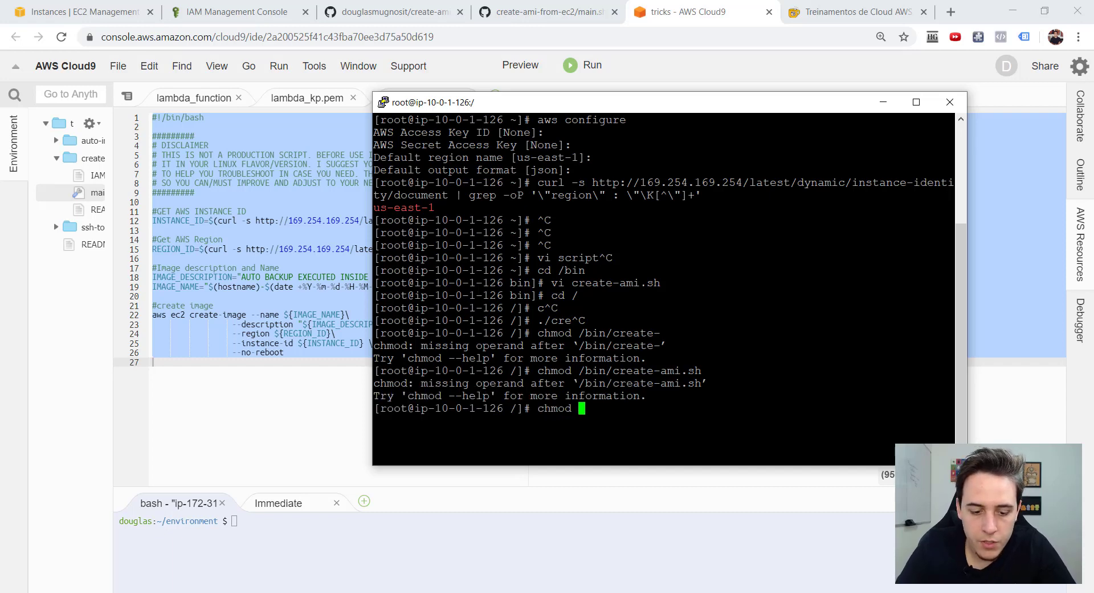
{"action": "type", "text": "+x"}
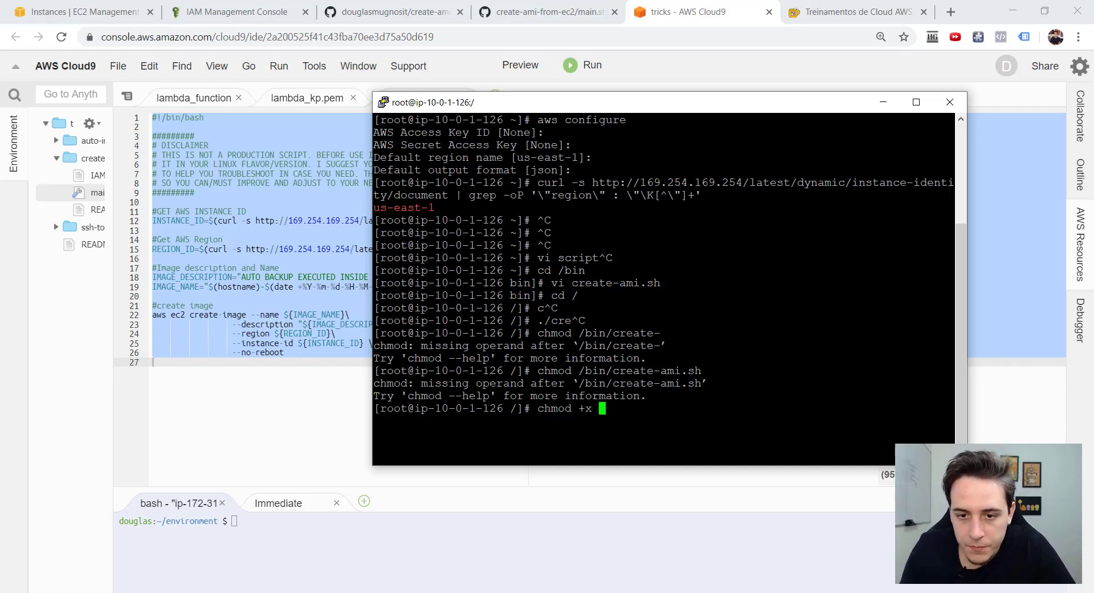
{"action": "double_click", "coordinate": [638, 370]}
{"action": "right_click", "coordinate": [638, 371]}
{"action": "key", "text": "ctrl+l"}
{"action": "key", "text": "Return"}
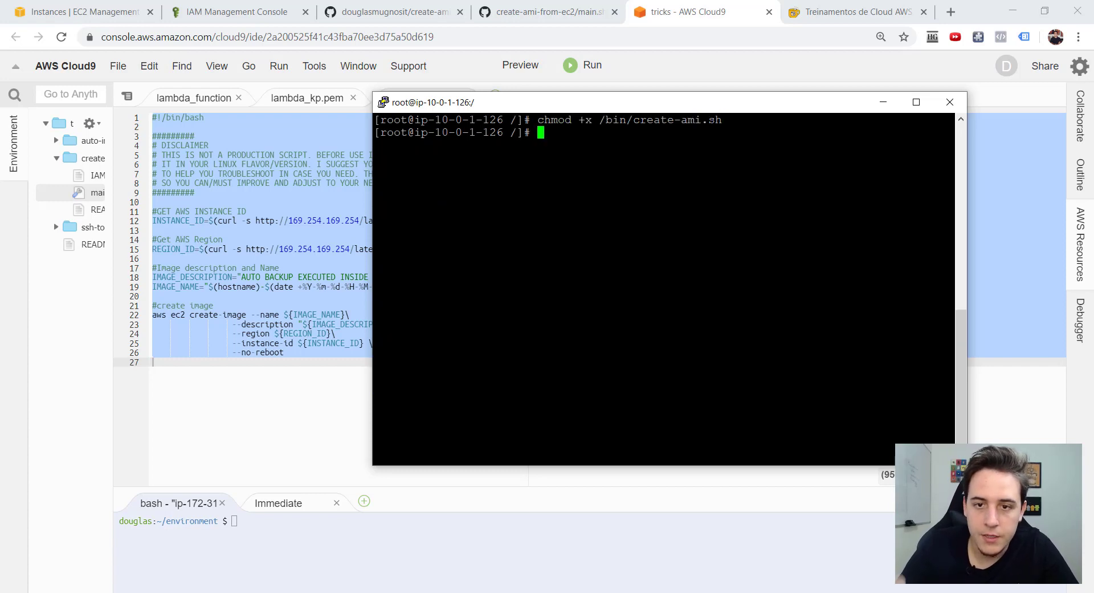
Run create-ami.sh and highlight the UnauthorizedOperation error for CreateImage.
{"action": "type", "text": "crea"}
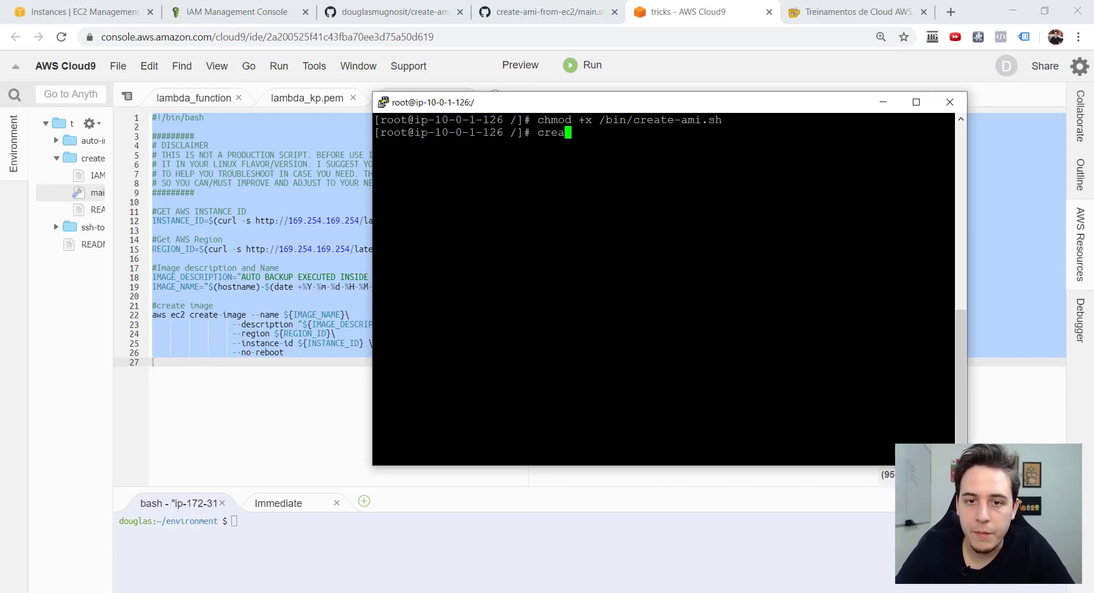
{"action": "type", "text": "te-am"}
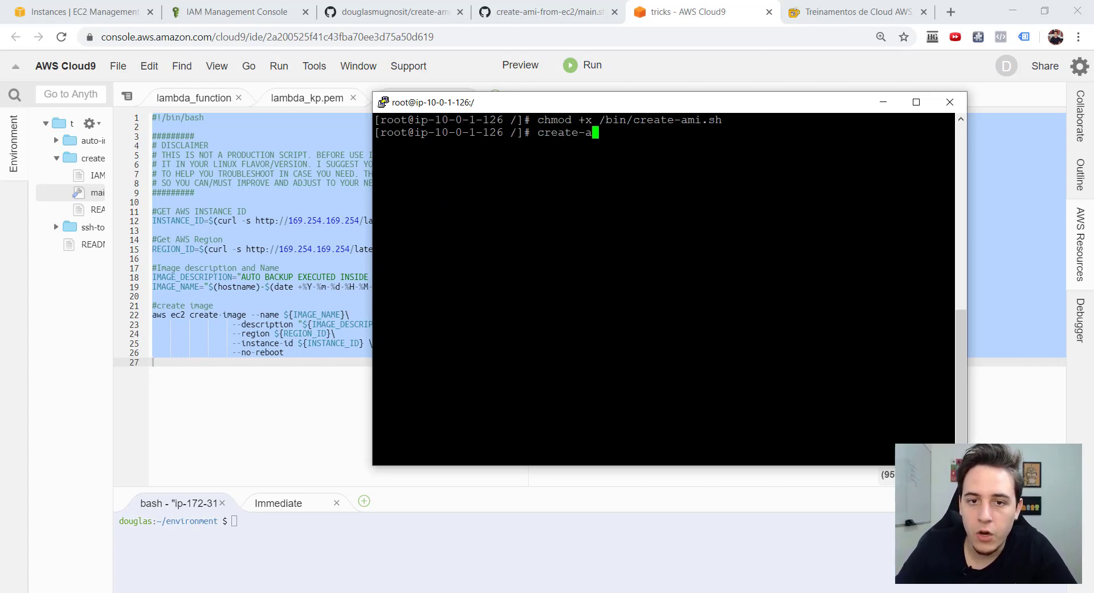
{"action": "type", "text": "i.sh"}
{"action": "key", "text": "Return"}
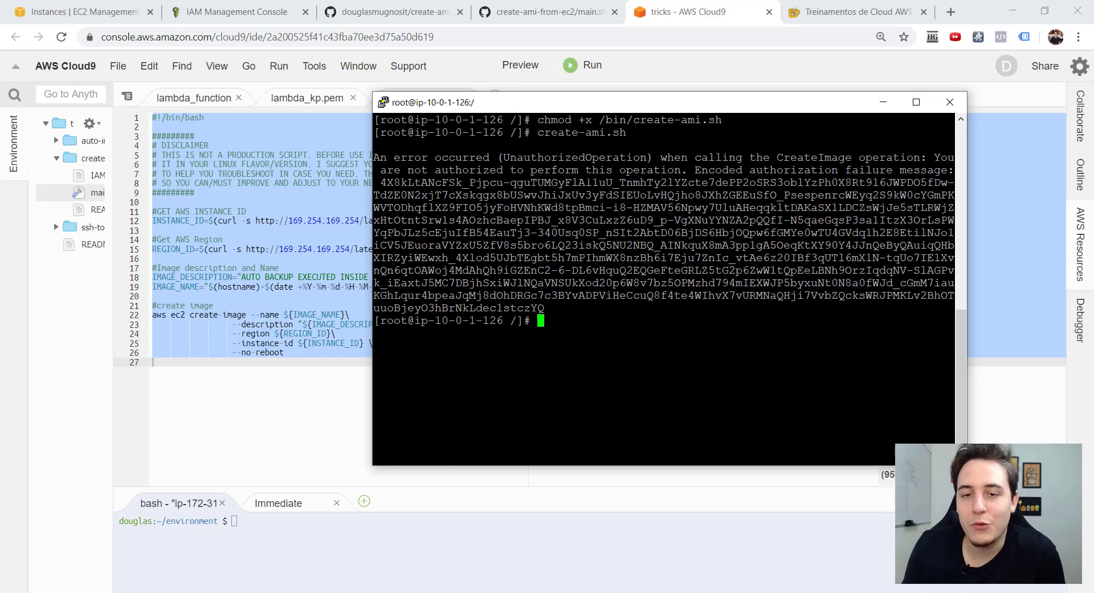
{"action": "double_click", "coordinate": [816, 156]}
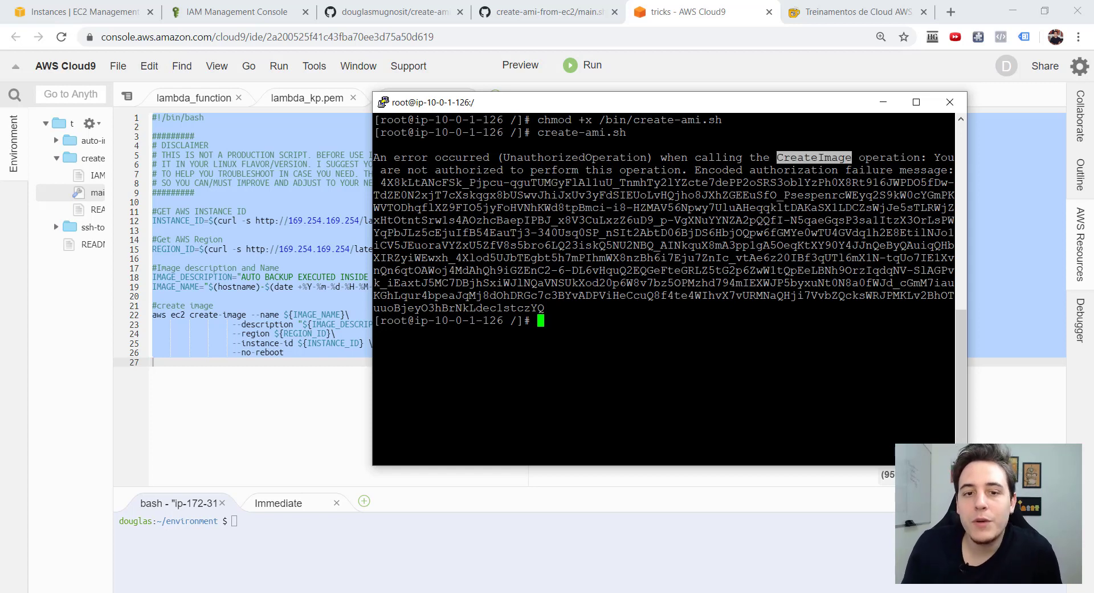
{"action": "left_click_drag", "start_coordinate": [605, 170], "coordinate": [929, 156]}
{"action": "left_click_drag", "start_coordinate": [627, 102], "coordinate": [724, 103]}
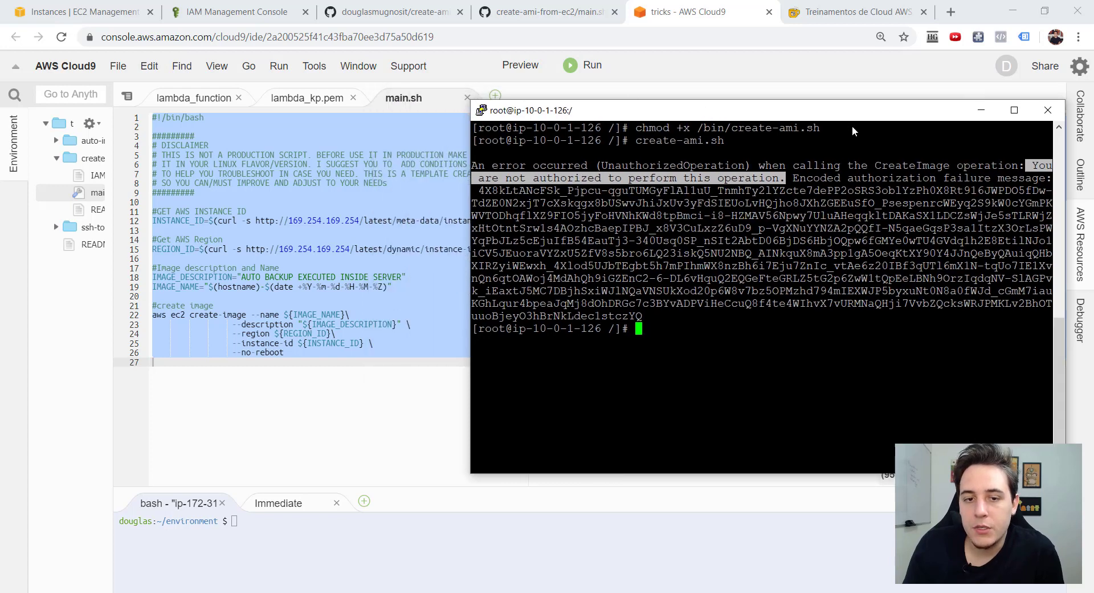
{"action": "key", "text": "alt+Tab"}
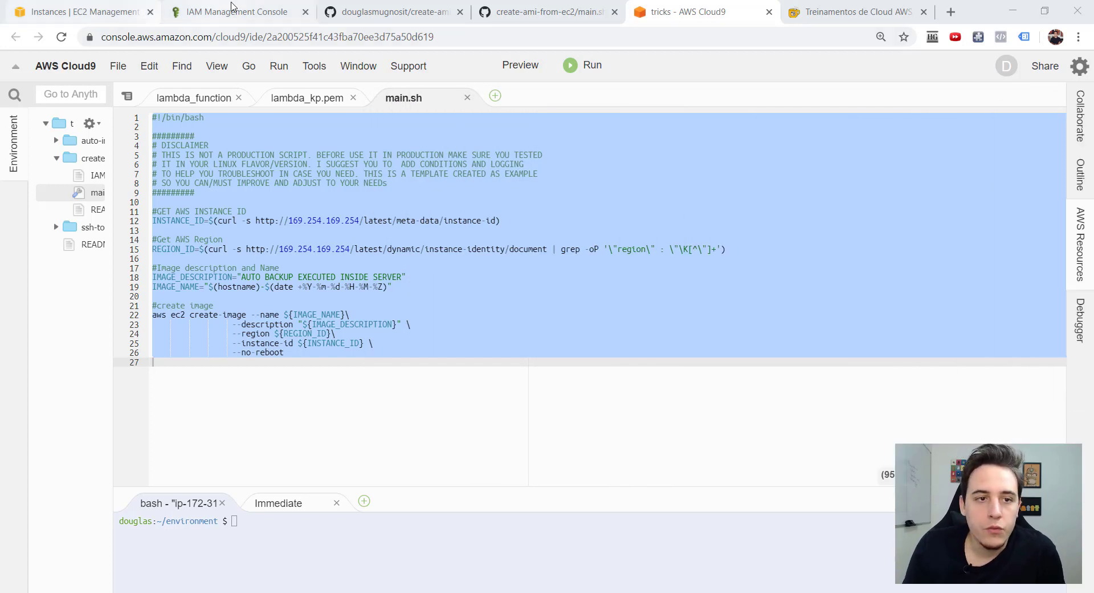
Attach the create-ami-from-ec2 IAM role to the LNX instance.
{"action": "left_click", "coordinate": [235, 8]}
{"action": "left_click", "coordinate": [91, 12]}
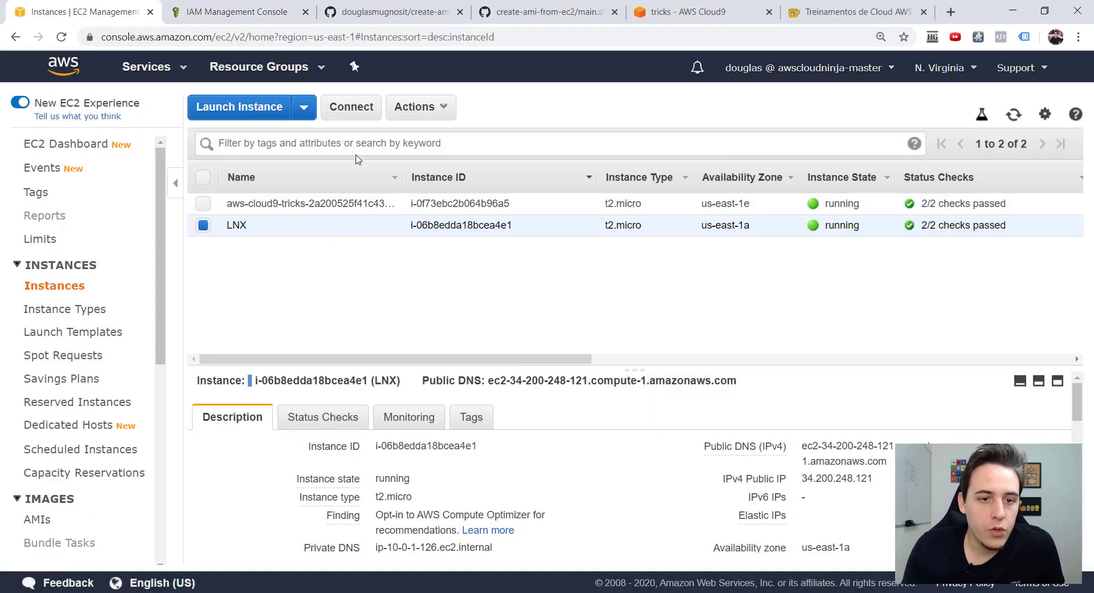
{"action": "left_click", "coordinate": [414, 106]}
{"action": "mouse_move", "coordinate": [464, 213]}
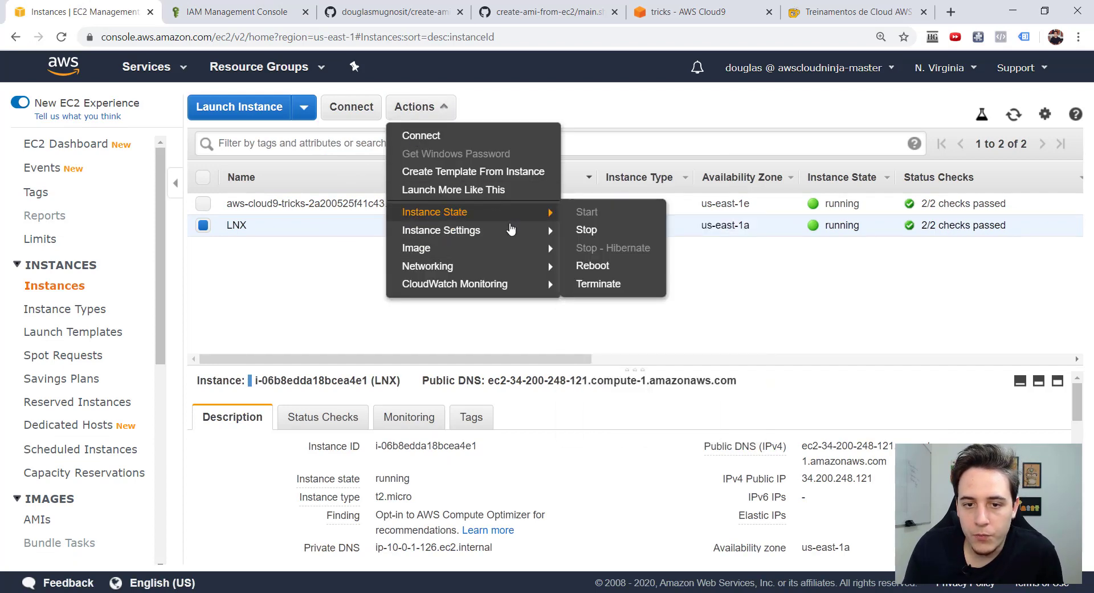
{"action": "mouse_move", "coordinate": [511, 230]}
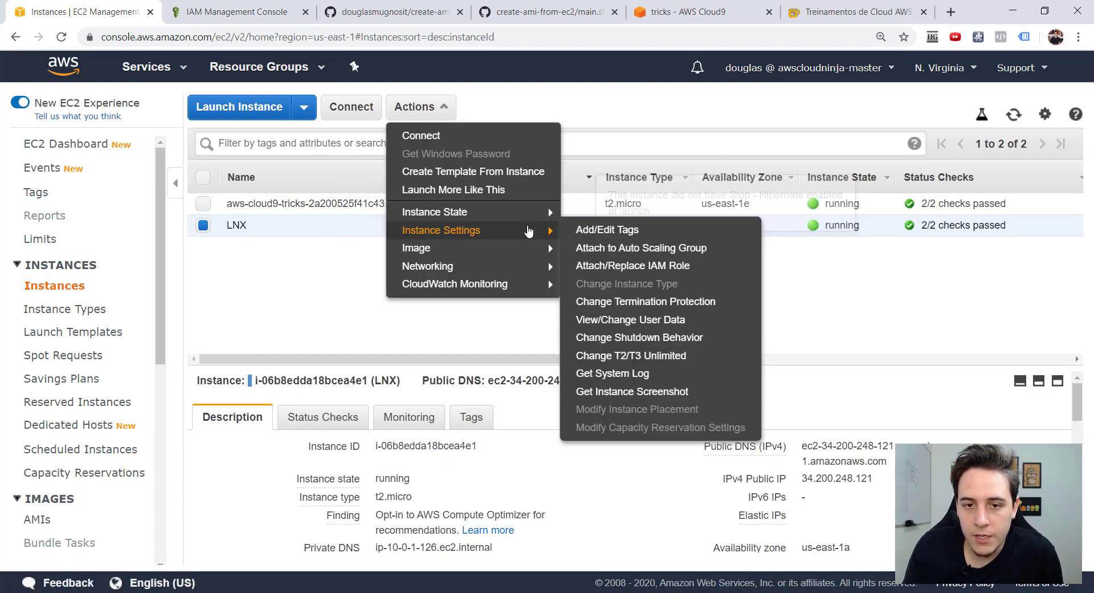
{"action": "left_click", "coordinate": [629, 267]}
{"action": "left_click", "coordinate": [354, 269]}
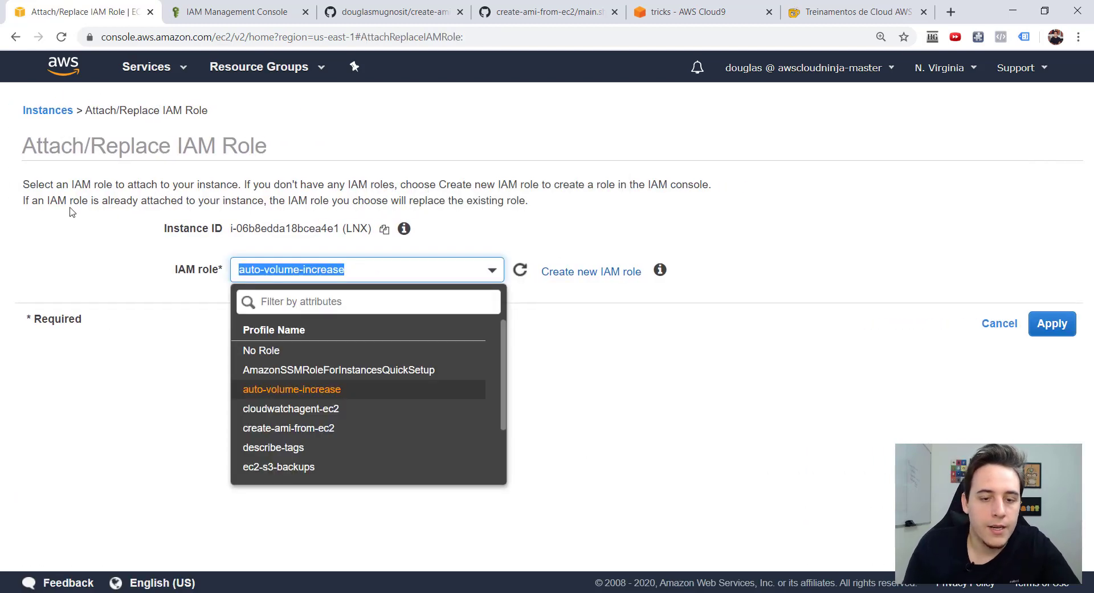
{"action": "key", "text": "BackSpace"}
{"action": "type", "text": "ami"}
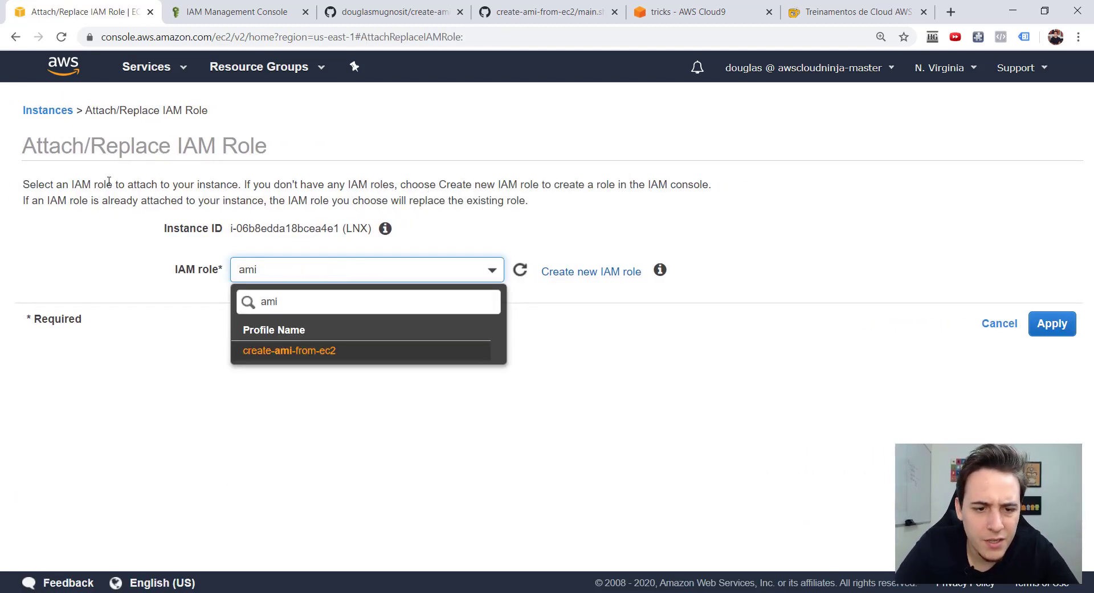
{"action": "left_click", "coordinate": [304, 351]}
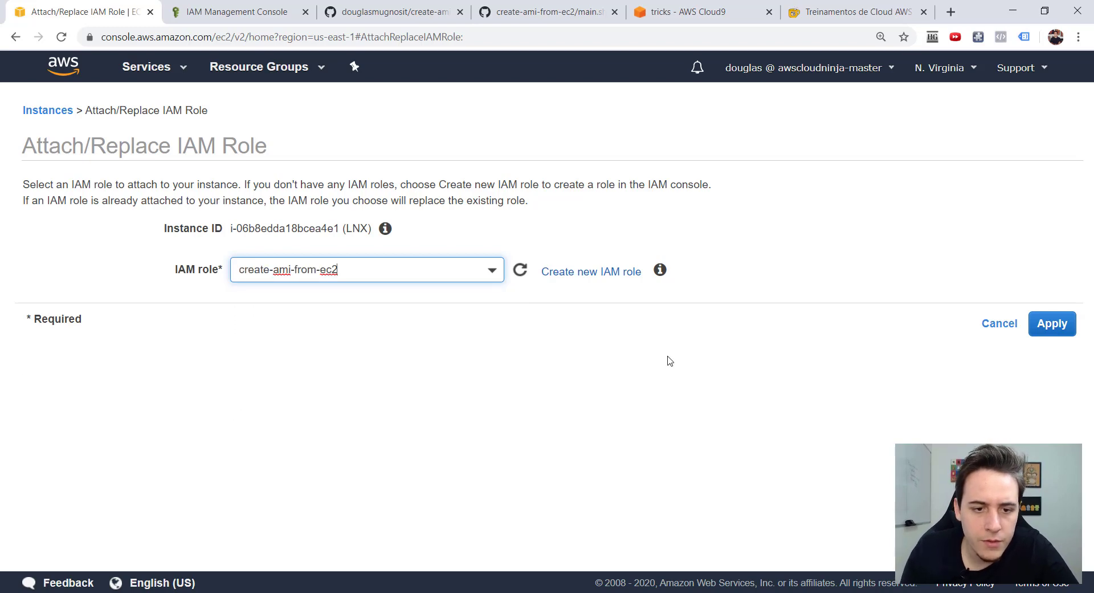
{"action": "left_click", "coordinate": [1051, 323]}
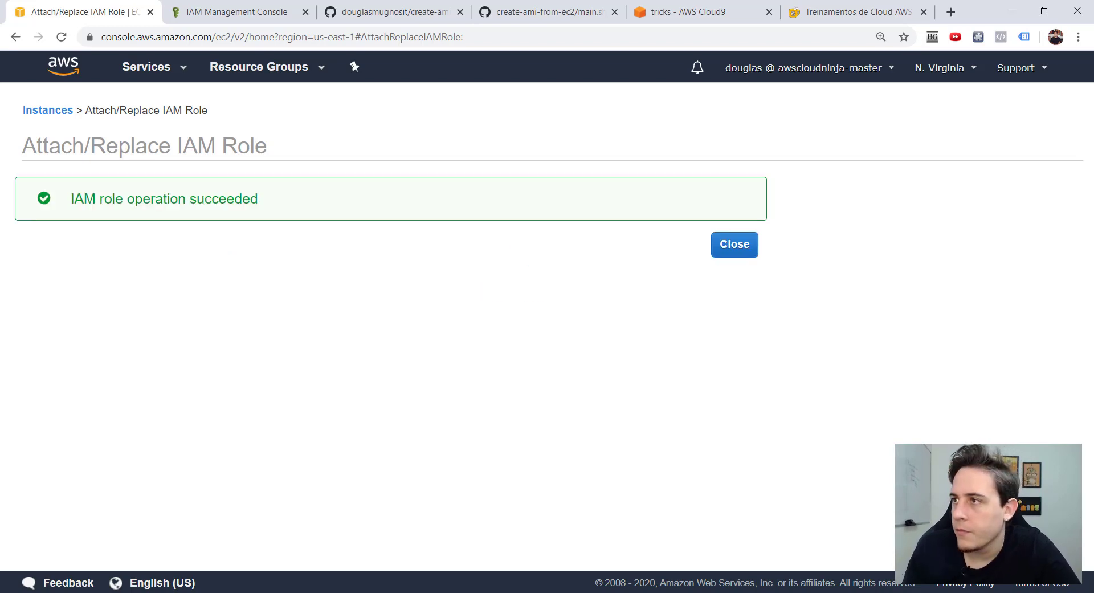
Rerun create-ami.sh in PuTTY and highlight the returned ImageId ami-0bd213631dfbdc83c.
{"action": "key", "text": "alt+Tab"}
{"action": "left_click_drag", "start_coordinate": [508, 146], "coordinate": [551, 104]}
{"action": "key", "text": "Up"}
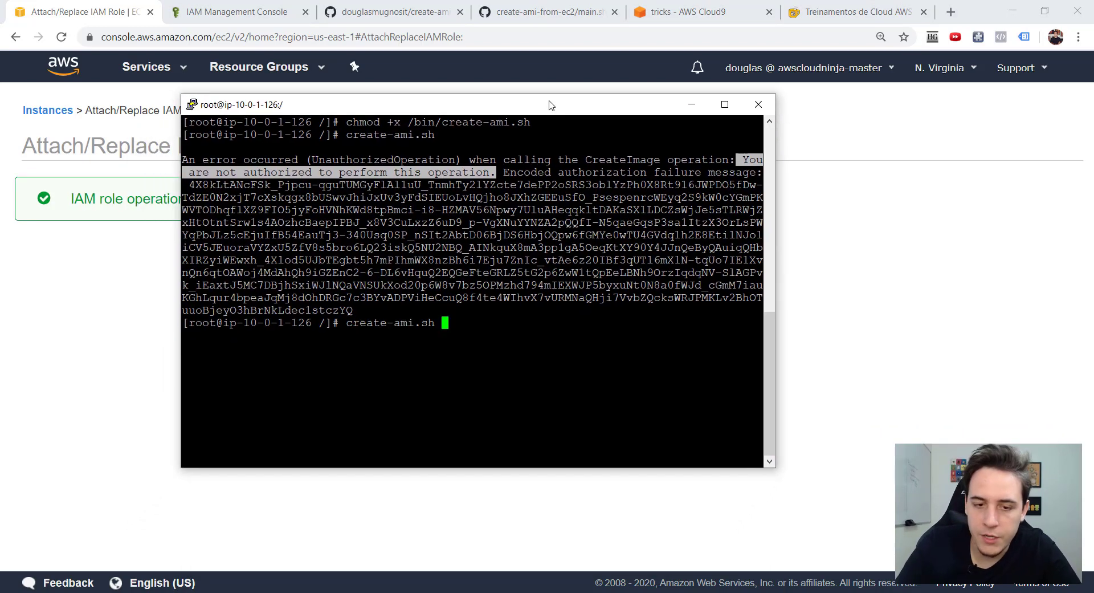
{"action": "key", "text": "Return"}
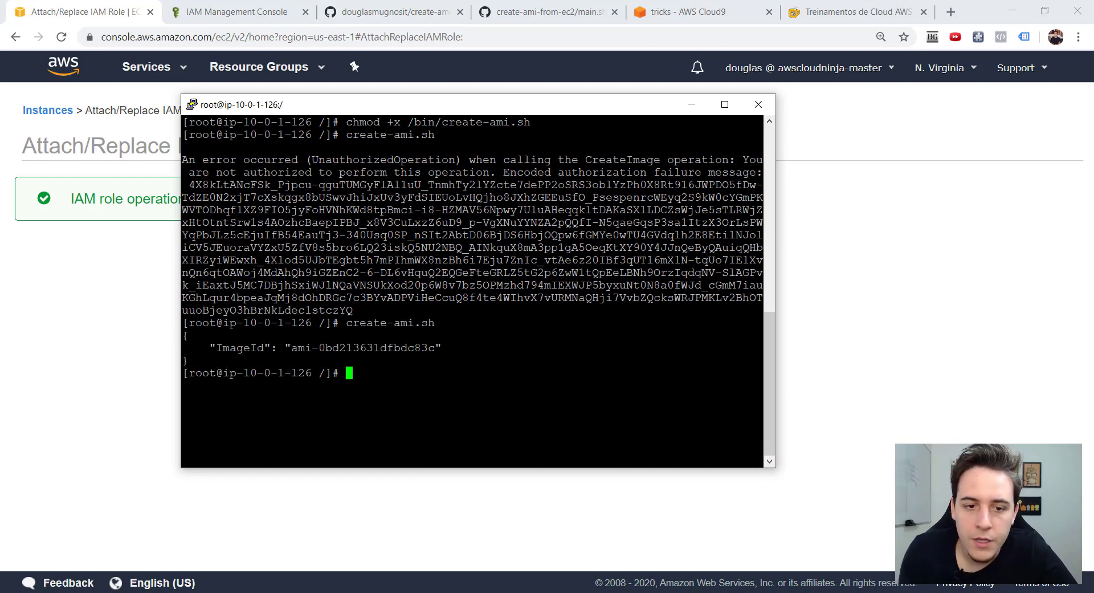
{"action": "double_click", "coordinate": [335, 347]}
{"action": "left_click", "coordinate": [336, 347]}
{"action": "left_click_drag", "start_coordinate": [292, 347], "coordinate": [425, 348]}
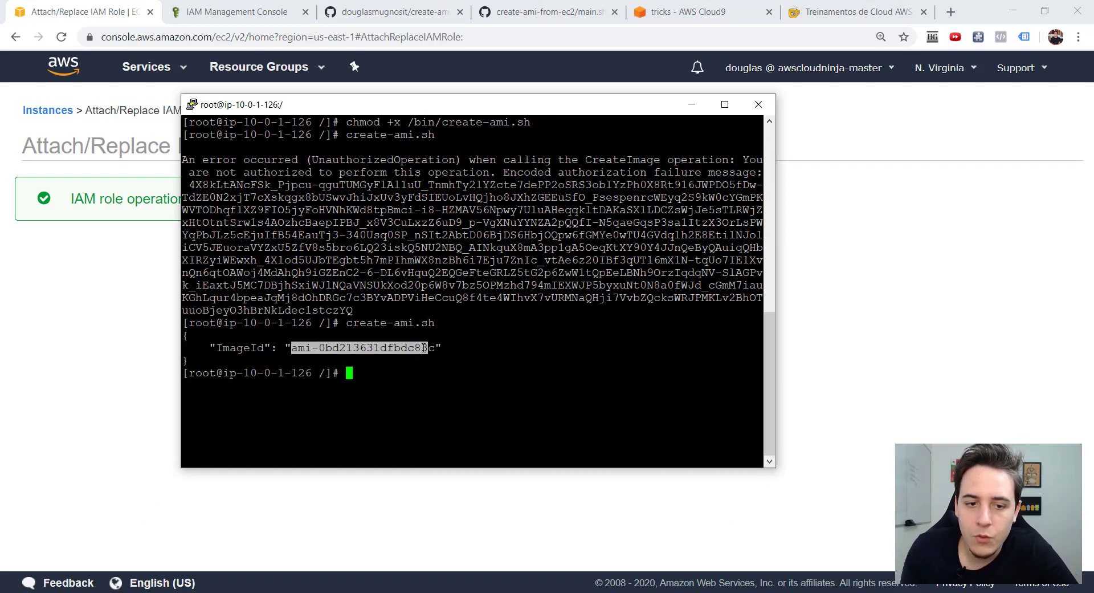
Go from the Instances list to IMAGES > AMIs in the EC2 sidebar.
{"action": "left_click", "coordinate": [49, 111]}
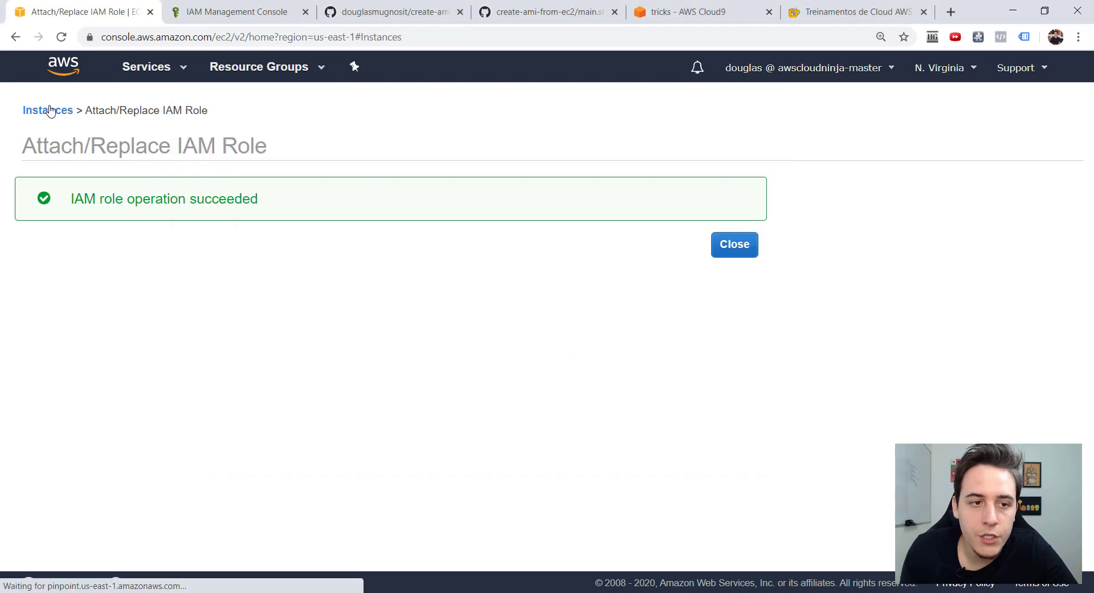
{"action": "key", "text": "ctrl+f"}
{"action": "type", "text": "ami"}
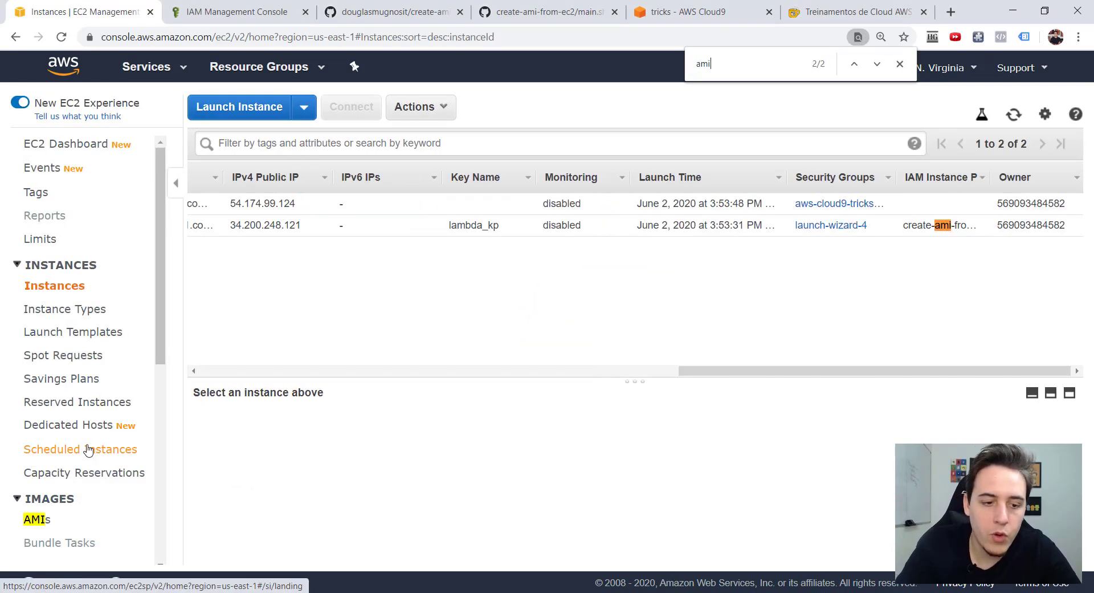
{"action": "left_click", "coordinate": [49, 499]}
{"action": "left_click", "coordinate": [49, 499]}
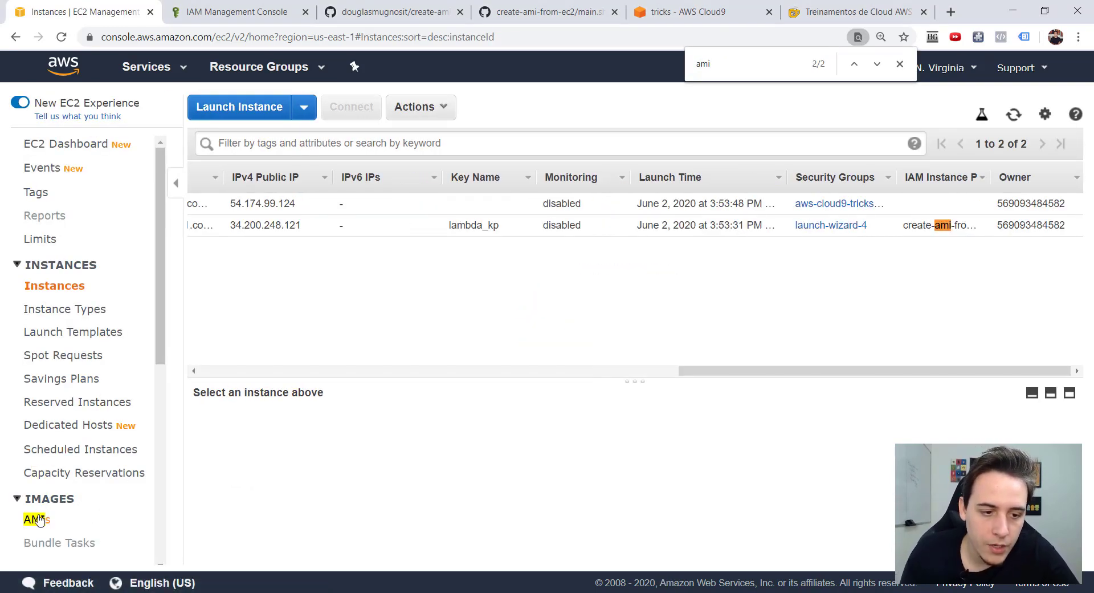
{"action": "left_click", "coordinate": [35, 519]}
{"action": "left_click", "coordinate": [318, 144]}
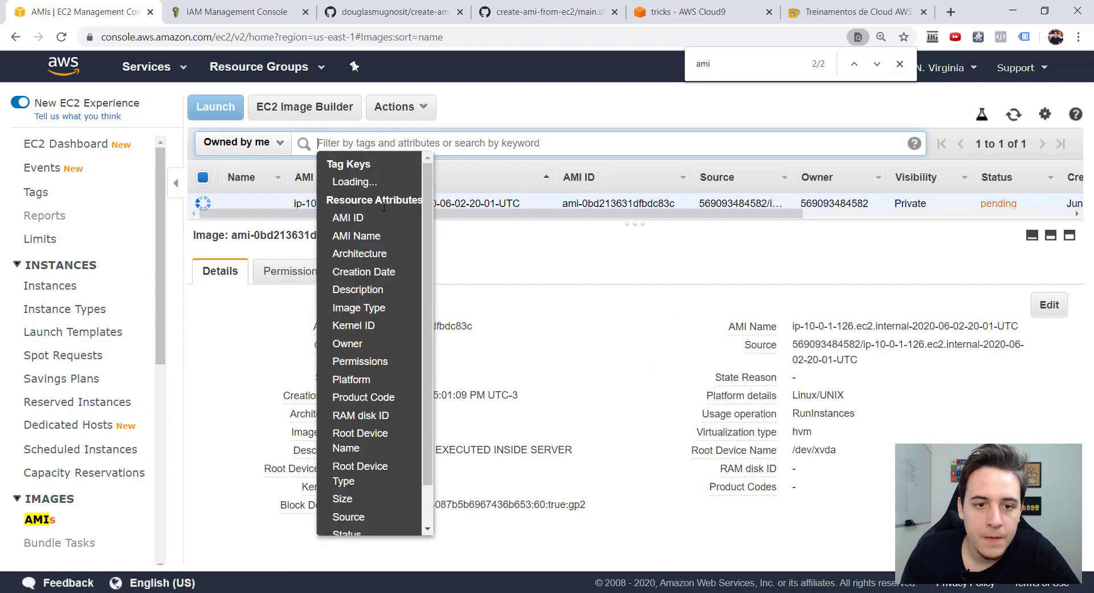
{"action": "left_click", "coordinate": [273, 223]}
{"action": "left_click_drag", "start_coordinate": [272, 224], "coordinate": [305, 290]}
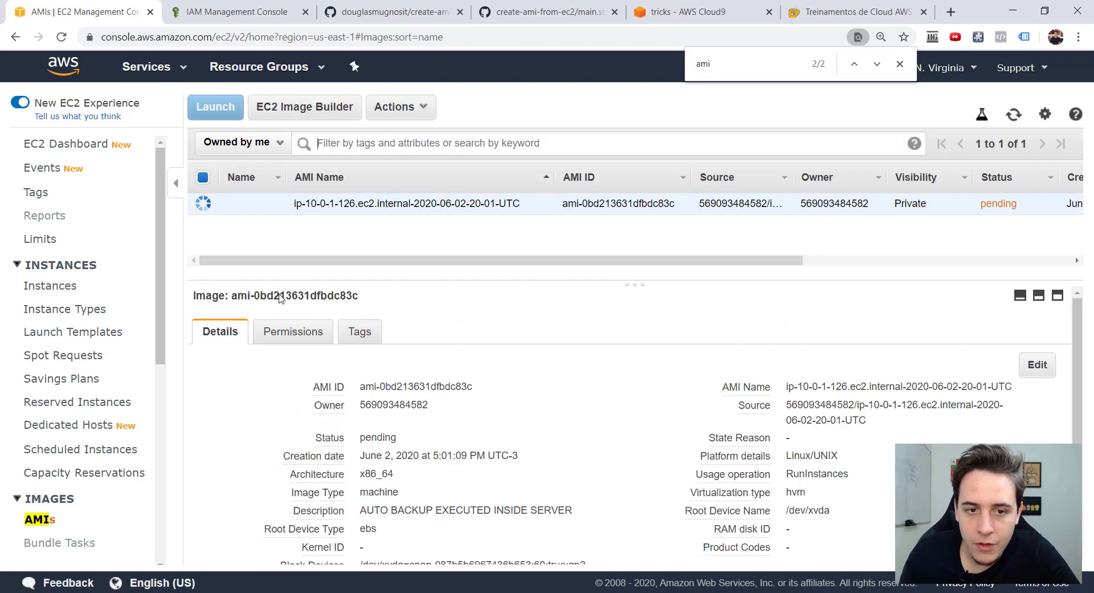
Refresh the AMIs list and confirm ami-0bd213631dfbdc83c still shows status pending.
{"action": "scroll", "coordinate": [666, 285], "scroll_direction": "right", "scroll_amount": 1}
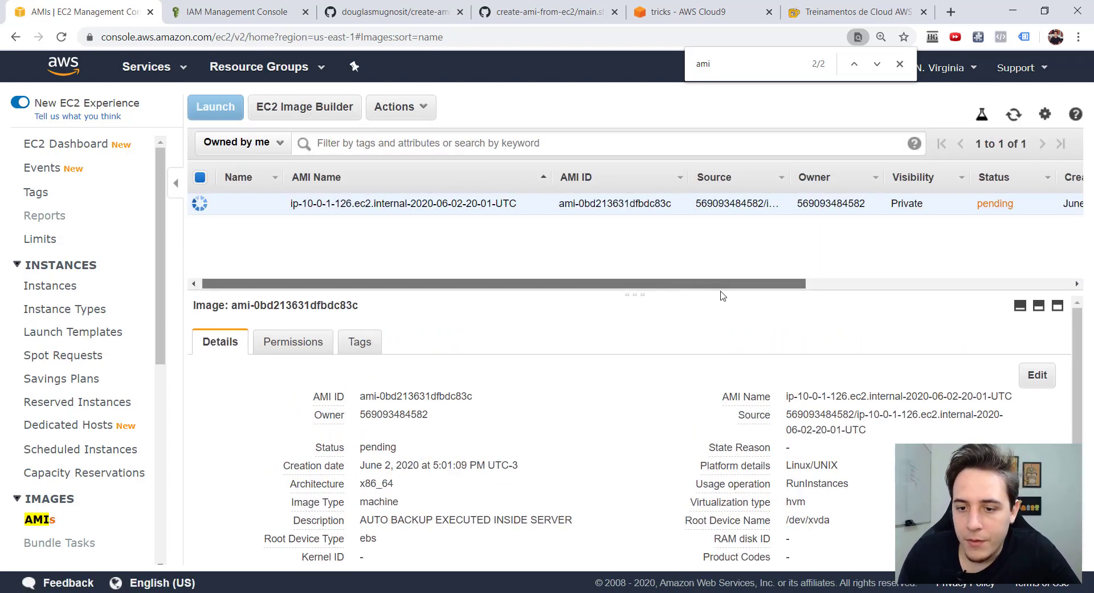
{"action": "left_click_drag", "start_coordinate": [751, 282], "coordinate": [981, 282]}
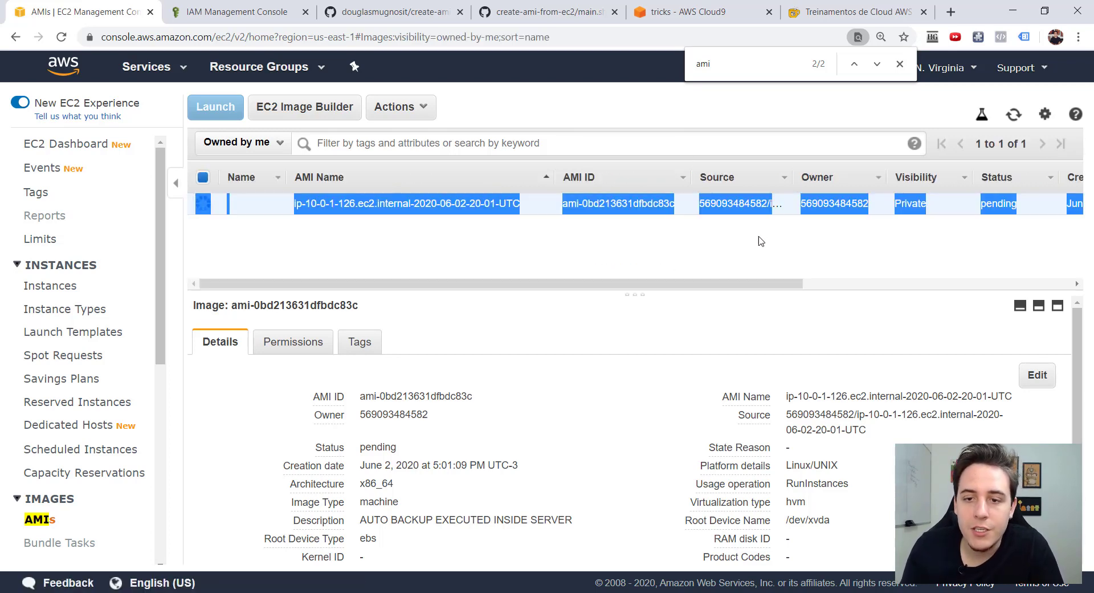
{"action": "mouse_move", "coordinate": [743, 286]}
{"action": "left_mouse_down"}
{"action": "mouse_move", "coordinate": [972, 283]}
{"action": "mouse_move", "coordinate": [979, 292]}
{"action": "left_mouse_up"}
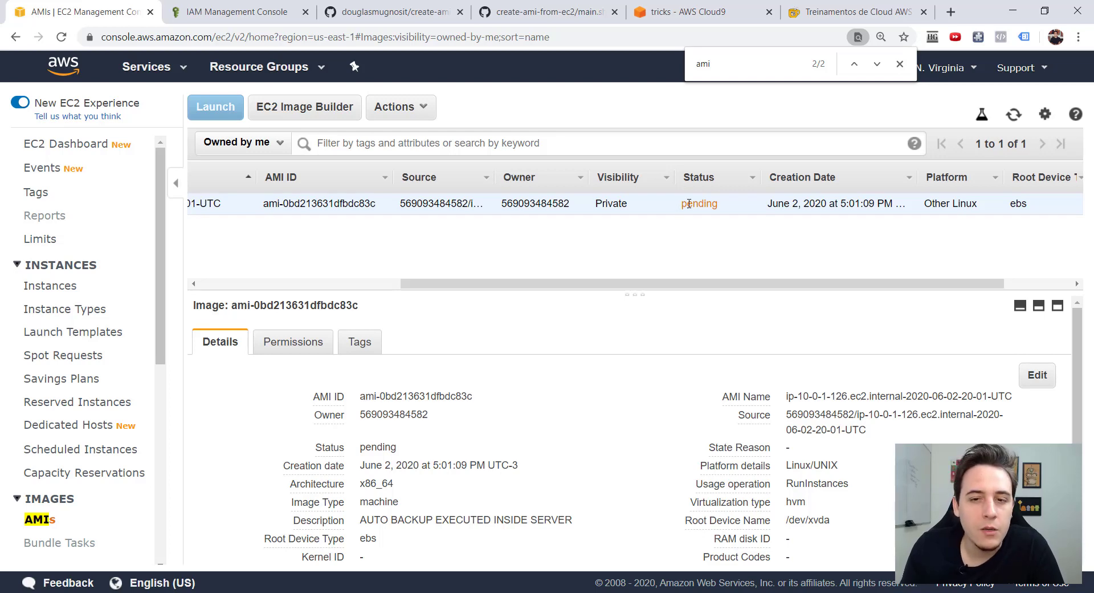
{"action": "double_click", "coordinate": [689, 203]}
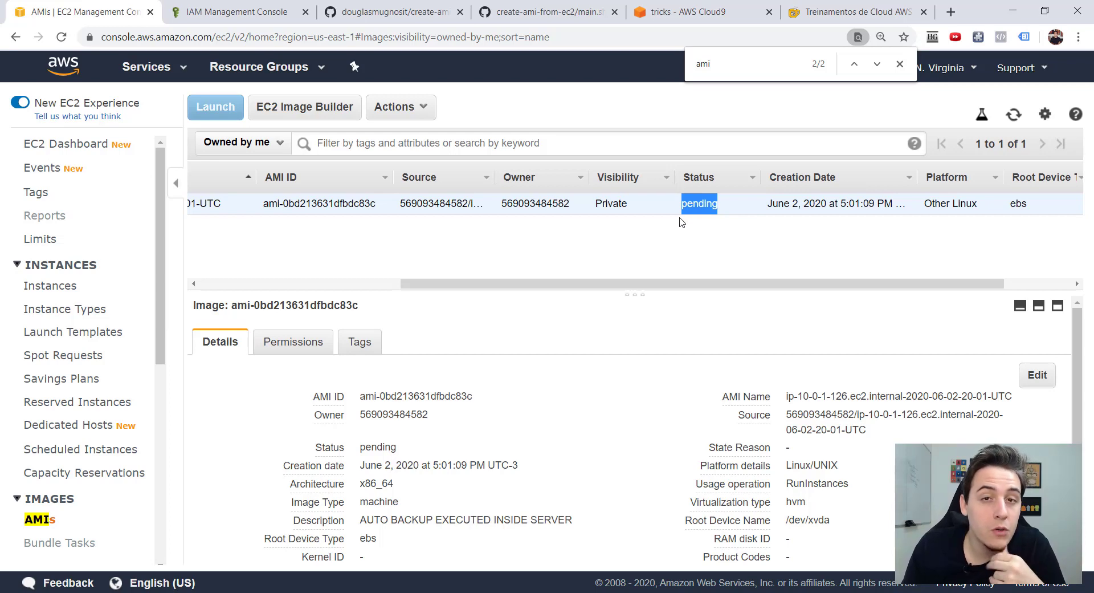
{"action": "left_click", "coordinate": [1009, 115]}
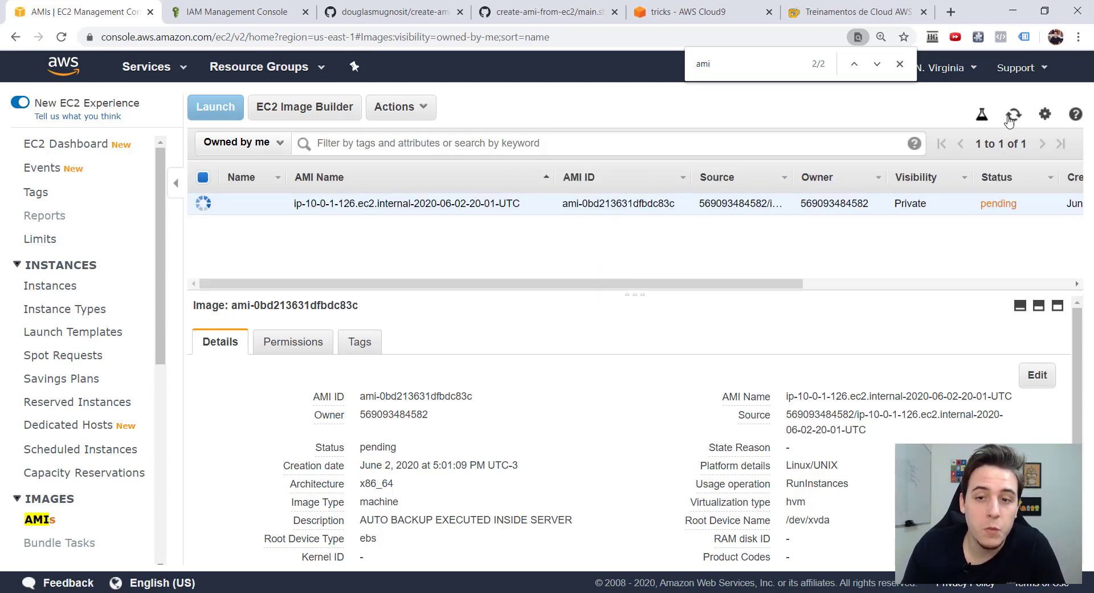
{"action": "double_click", "coordinate": [988, 204]}
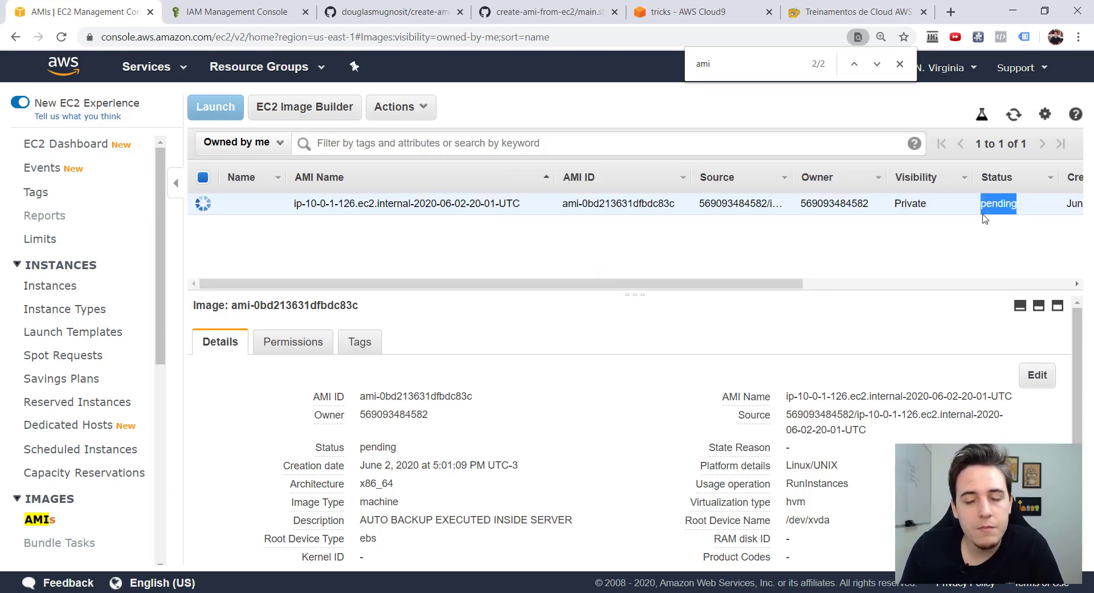